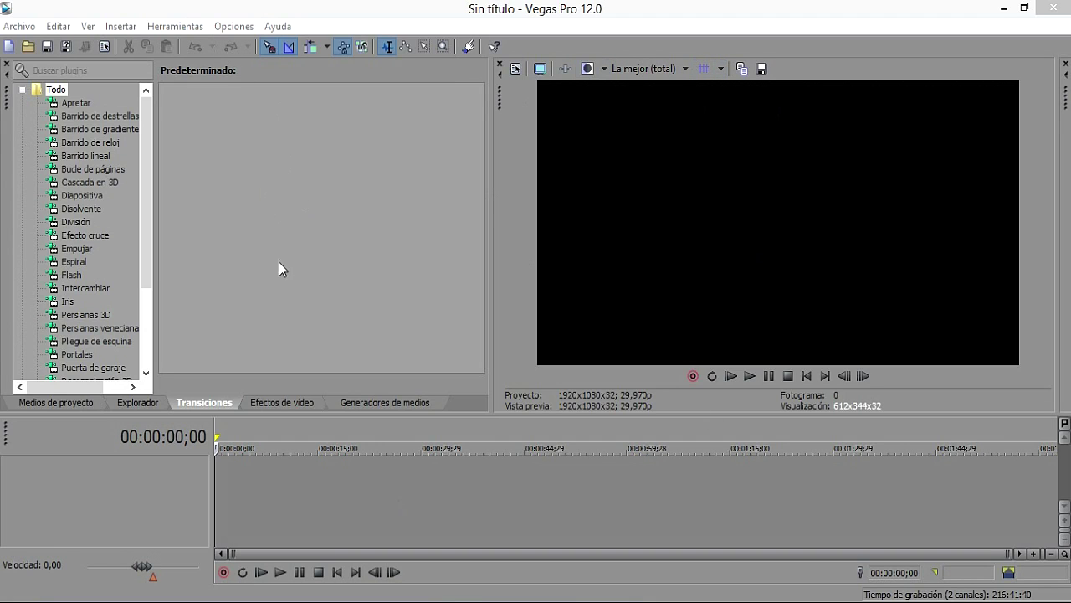
# - Widen the transitions pane beside the video preview and open the "UNIVERSIDADE MONSTROS - Trailer Dublado Full HD_(1080p)" video
pyautogui.moveTo(491, 276); pyautogui.dragTo(552, 274)
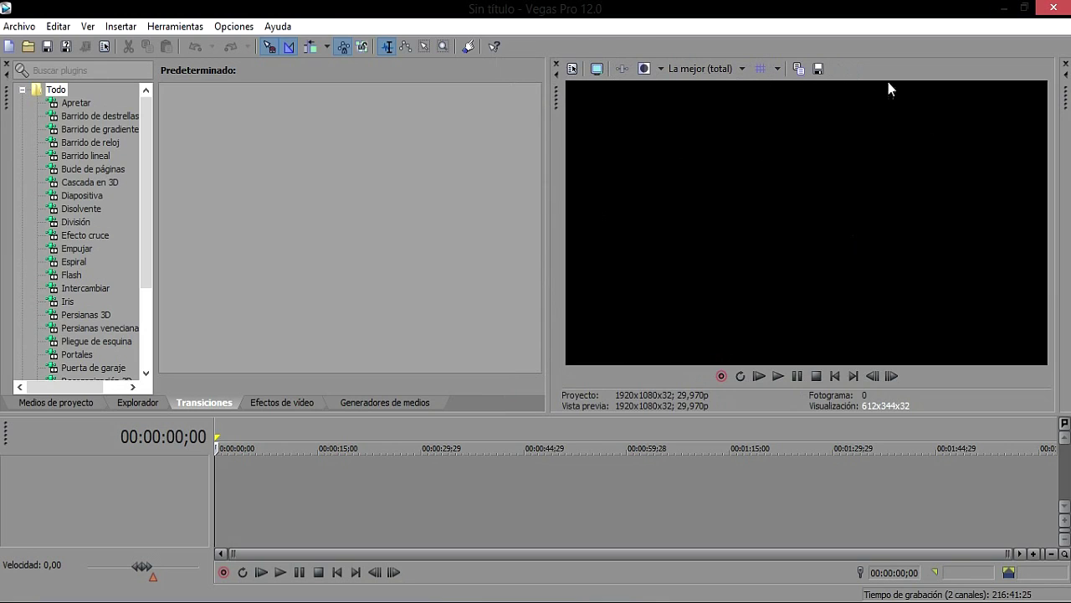
pyautogui.moveTo(547, 235); pyautogui.dragTo(516, 211)
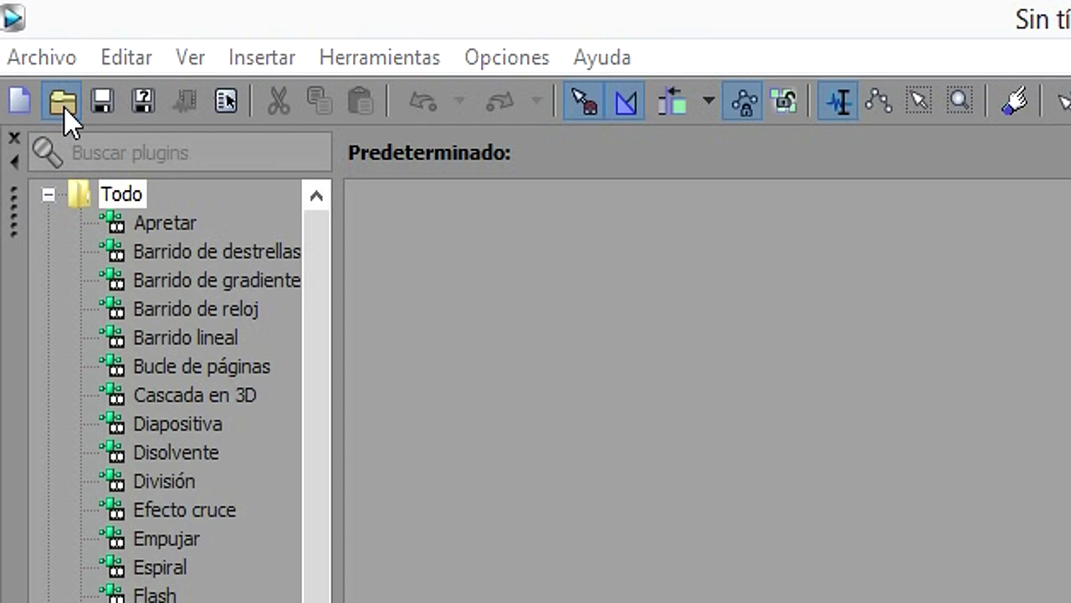
pyautogui.click(63, 107)
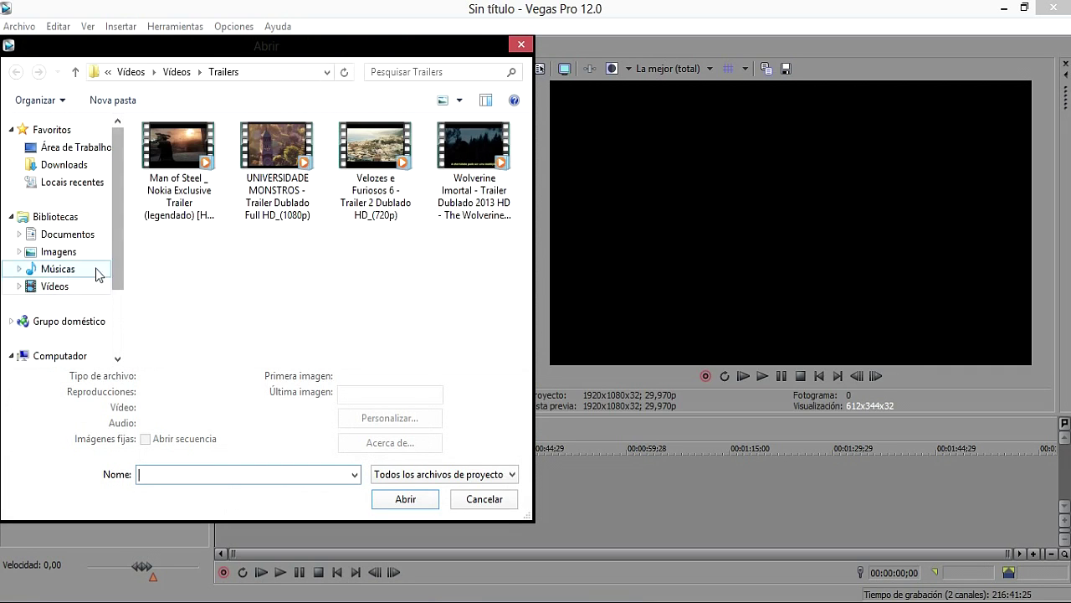
pyautogui.click(295, 168)
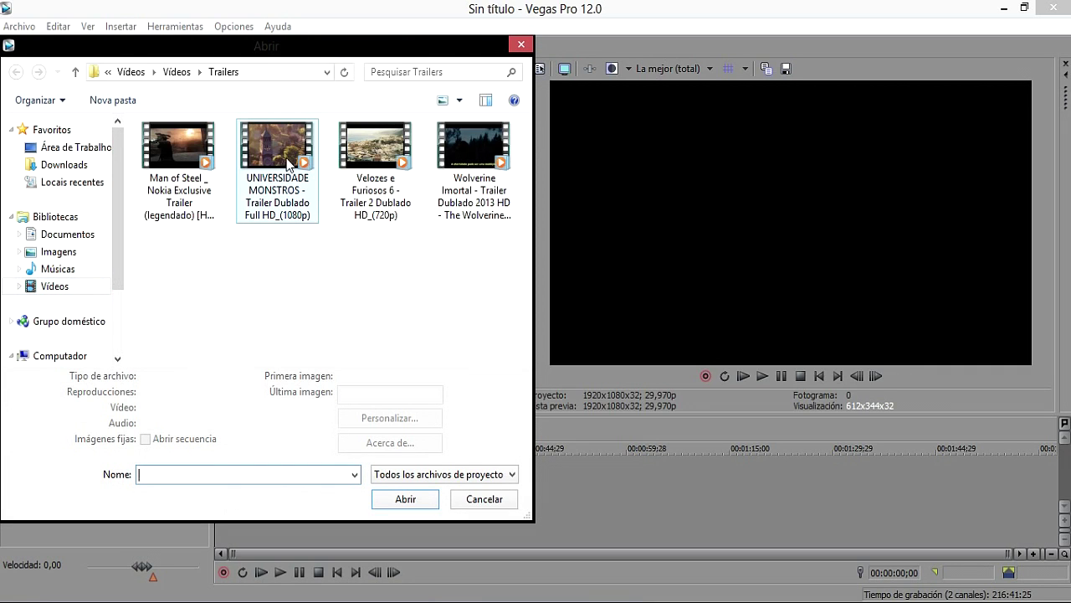
pyautogui.click(427, 517)
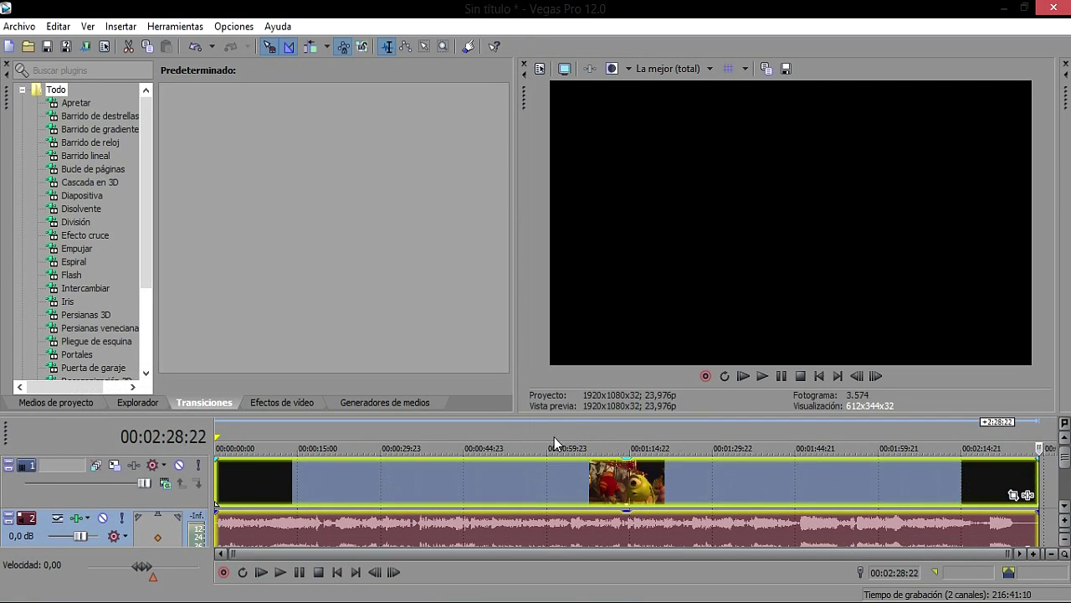
# - Enlarge the timeline area upward and place the playhead at 00:00:22:22
pyautogui.moveTo(570, 418); pyautogui.dragTo(571, 368)
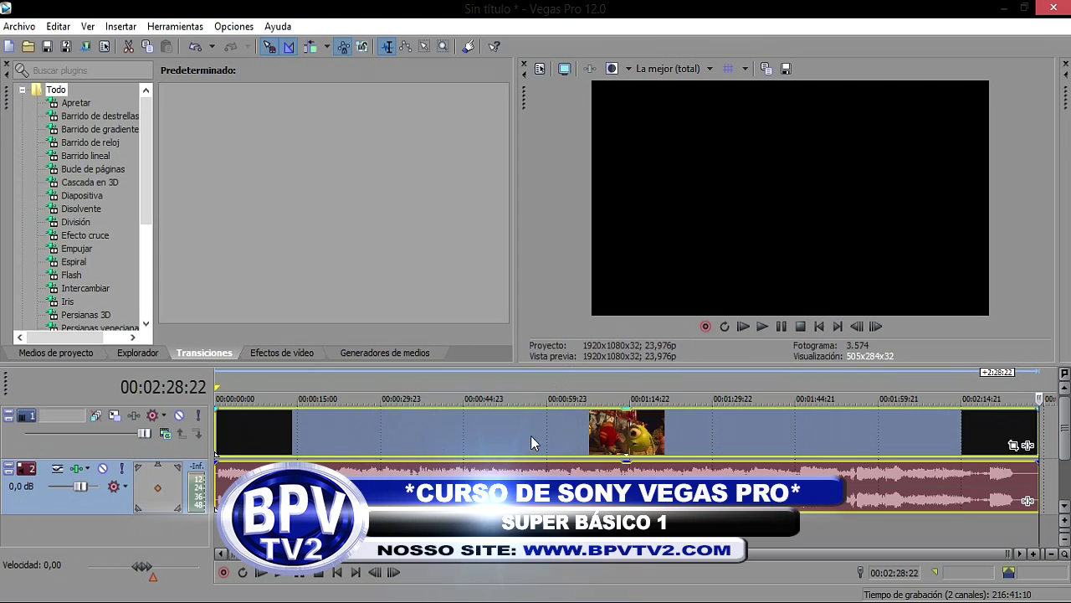
pyautogui.click(342, 381)
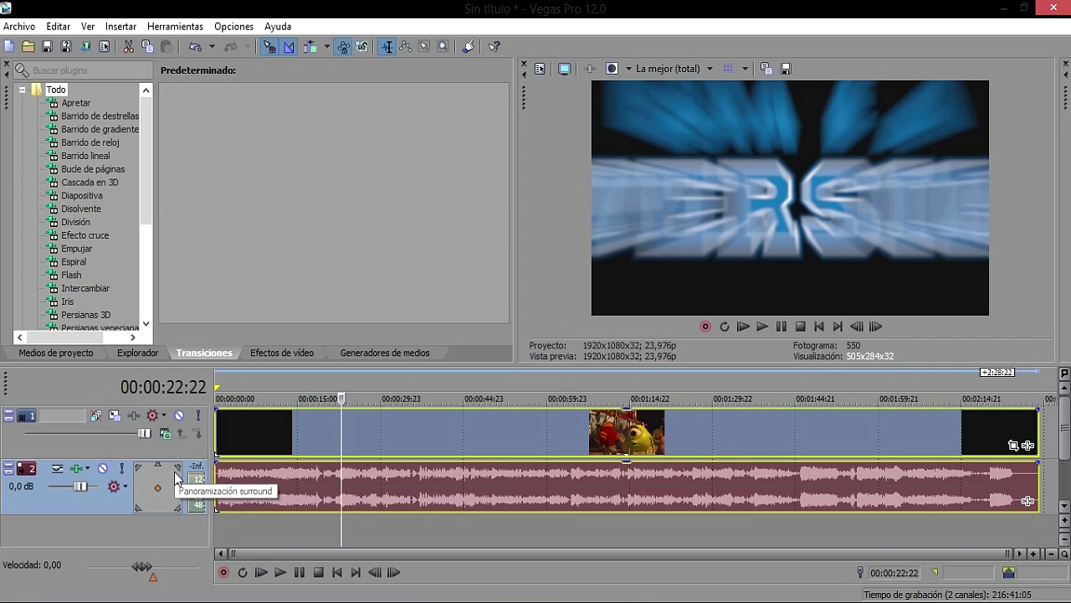
# - Set the project's master bus mode to Estéreo in the audio properties and apply the change
pyautogui.click(539, 69)
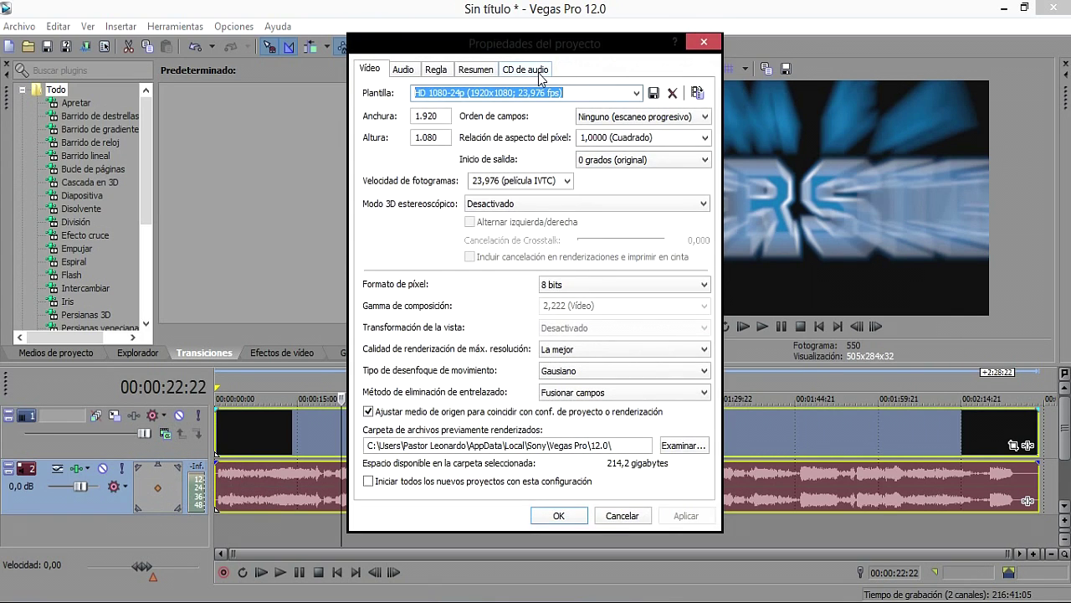
pyautogui.click(703, 42)
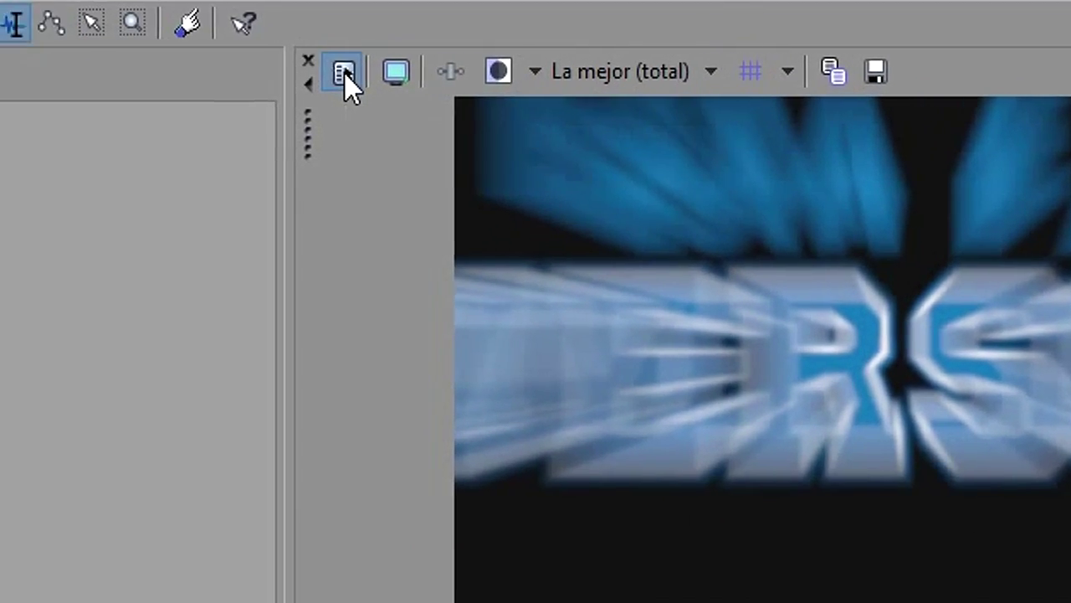
pyautogui.click(540, 70)
pyautogui.click(222, 69)
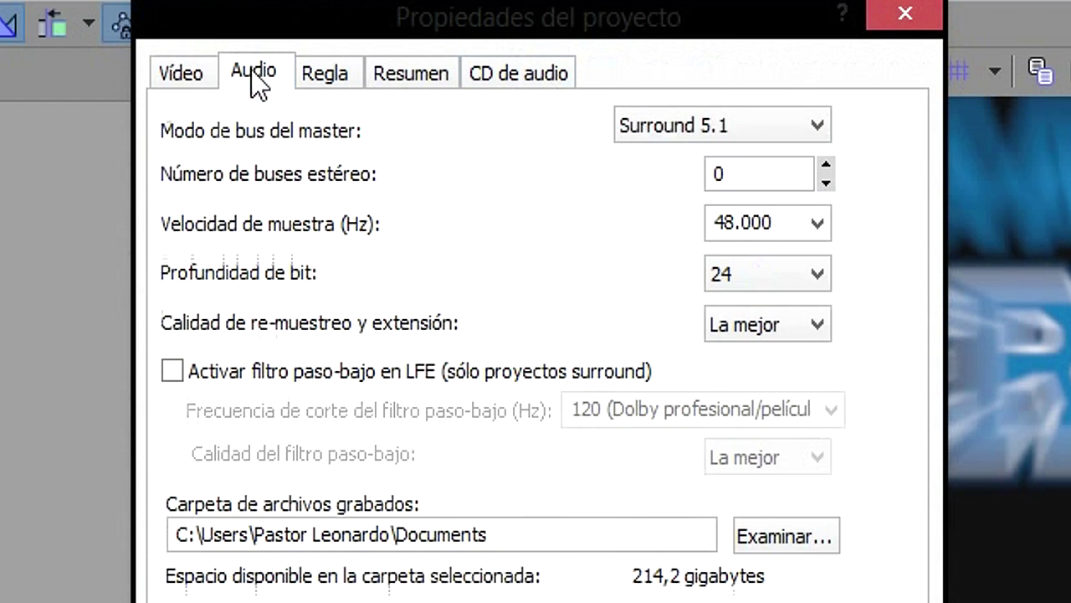
pyautogui.click(819, 125)
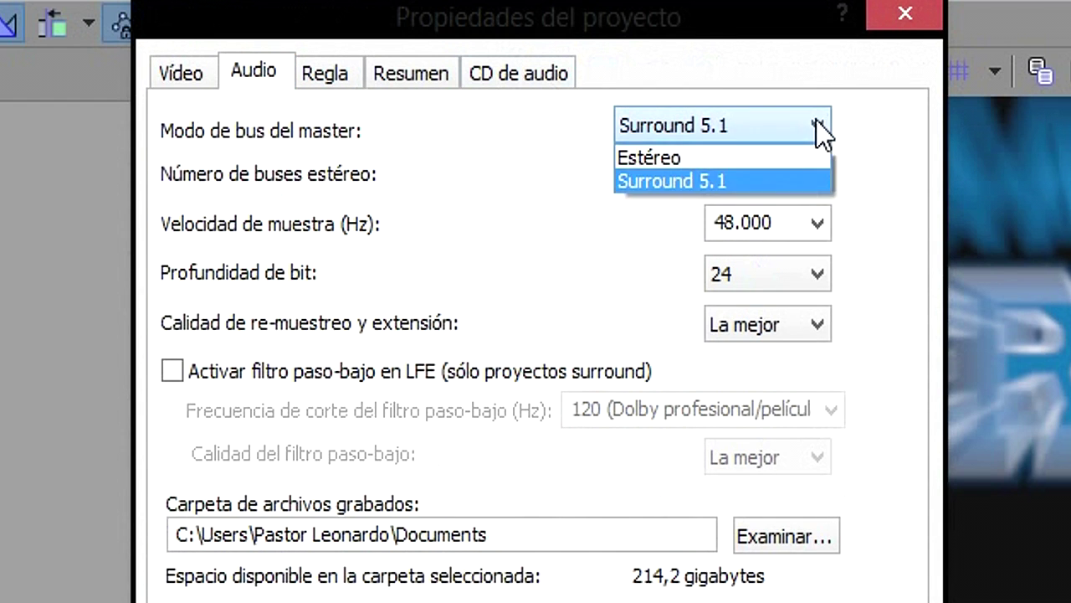
pyautogui.click(749, 160)
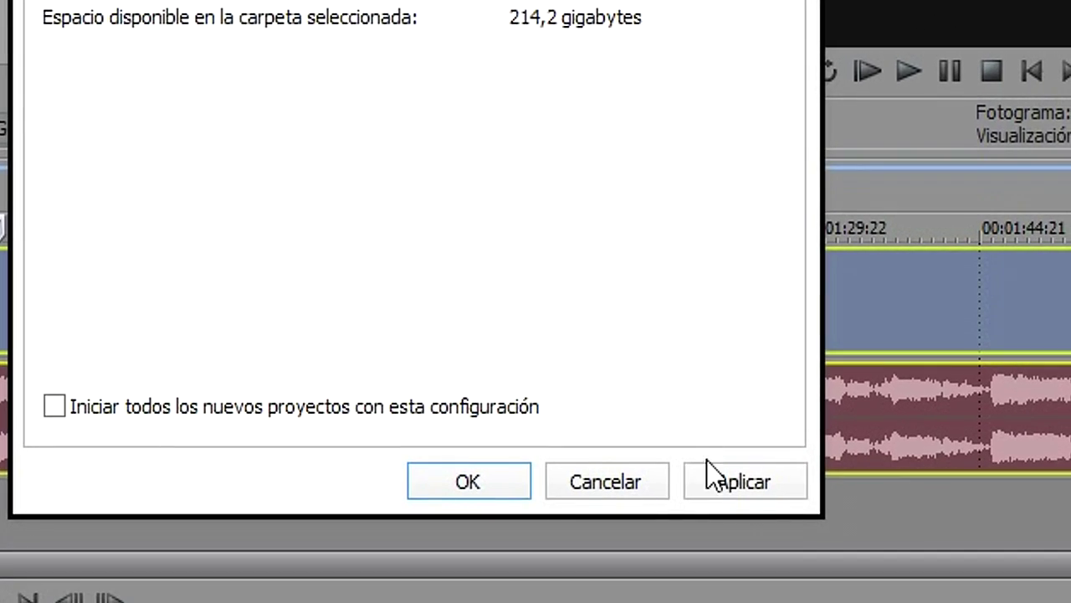
pyautogui.click(751, 481)
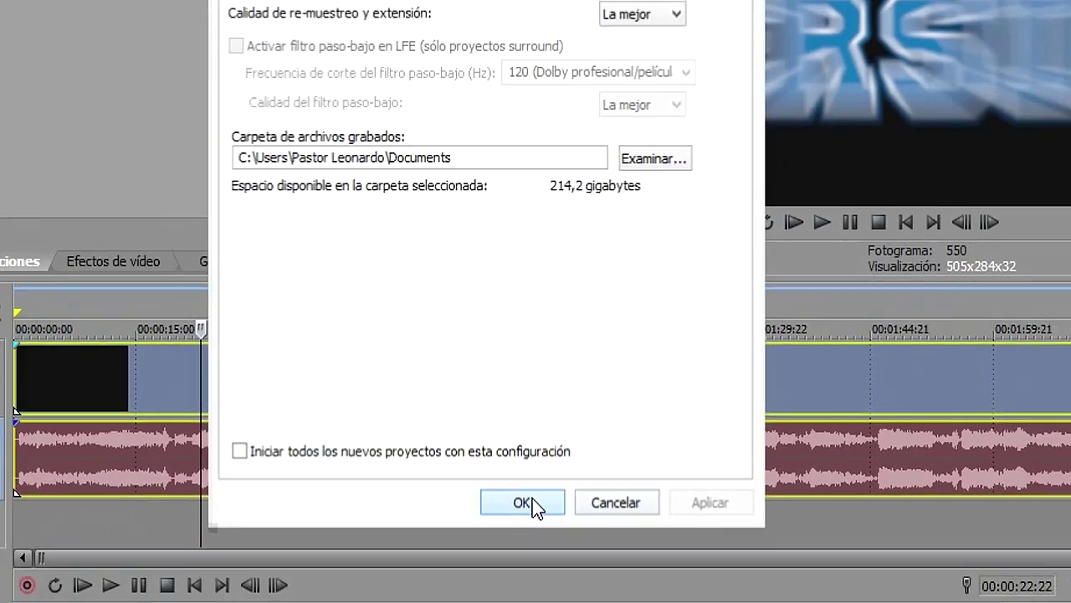
pyautogui.click(527, 502)
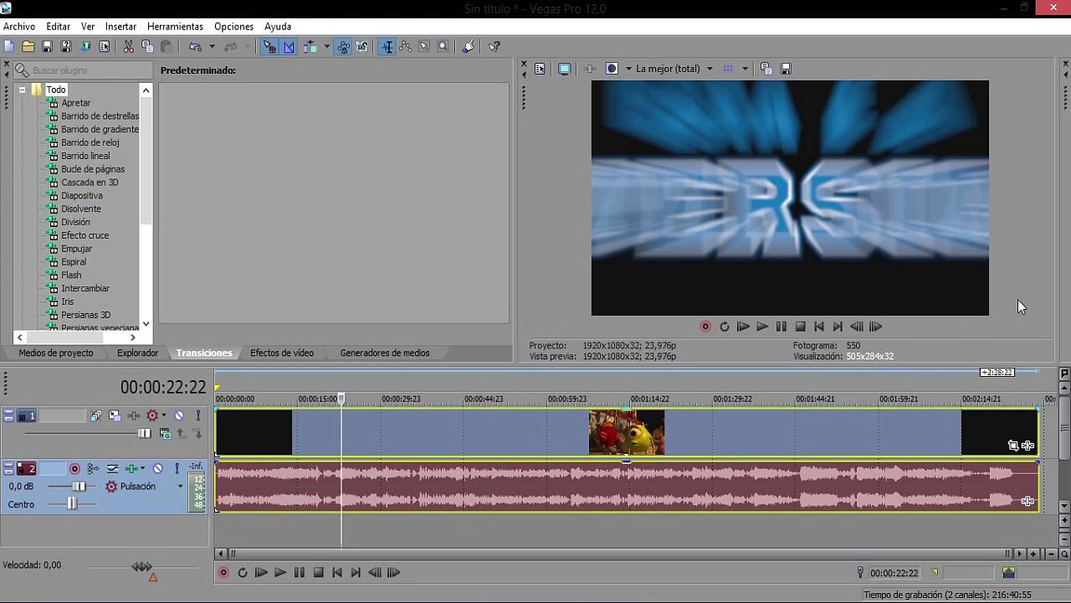
# - Reveal the Master audio meters beside the video preview and start playback from the playhead
pyautogui.moveTo(1056, 278); pyautogui.dragTo(957, 268)
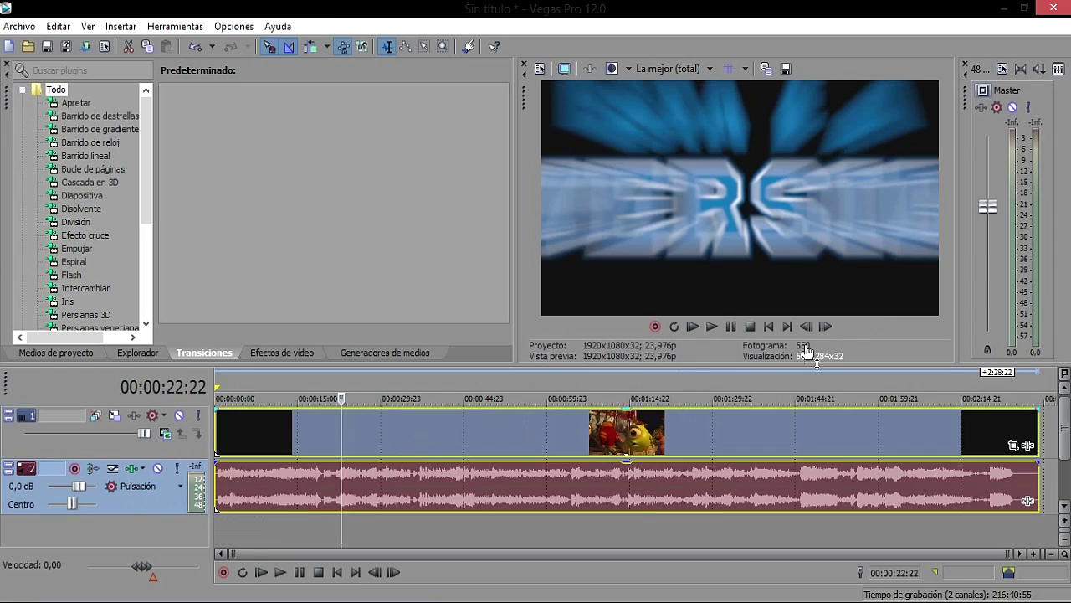
pyautogui.click(711, 327)
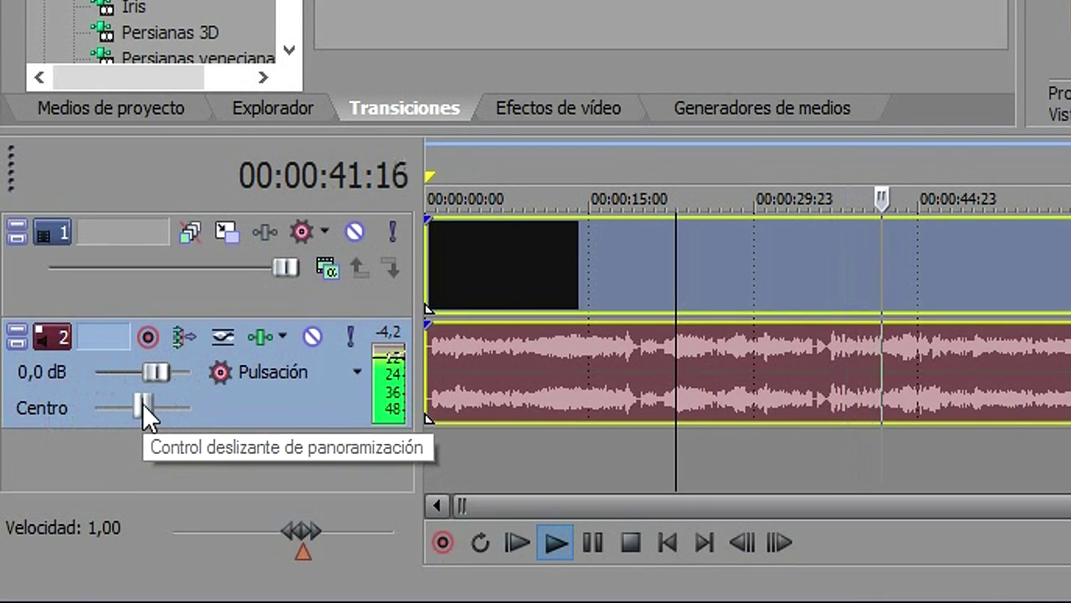
# - Shift the audio track's panning right and left during playback, and return it to Centro
pyautogui.moveTo(142, 404); pyautogui.dragTo(199, 401)
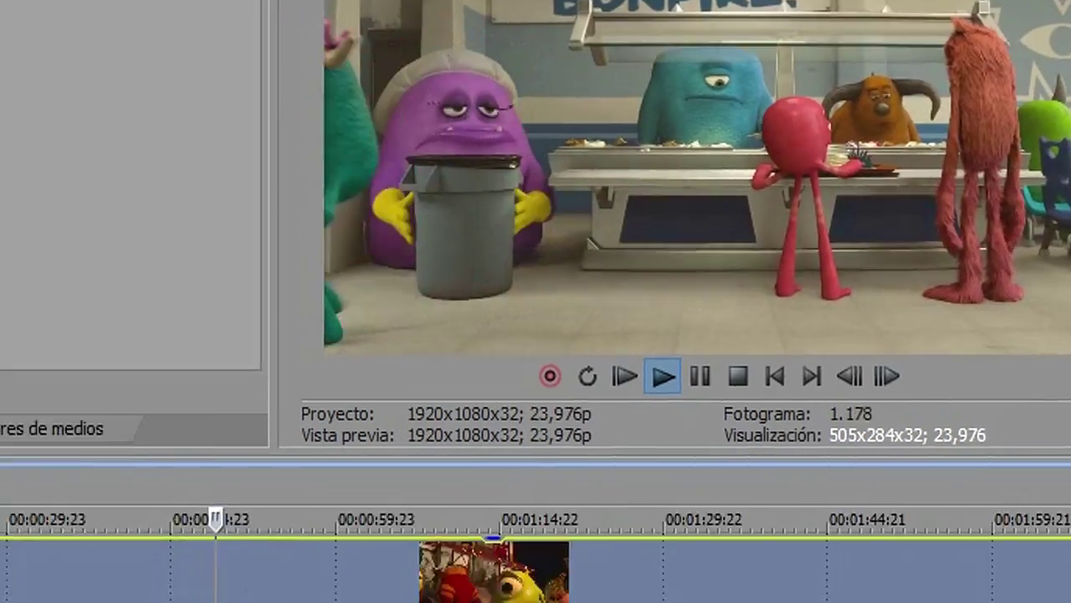
pyautogui.moveTo(76, 462); pyautogui.dragTo(73, 419)
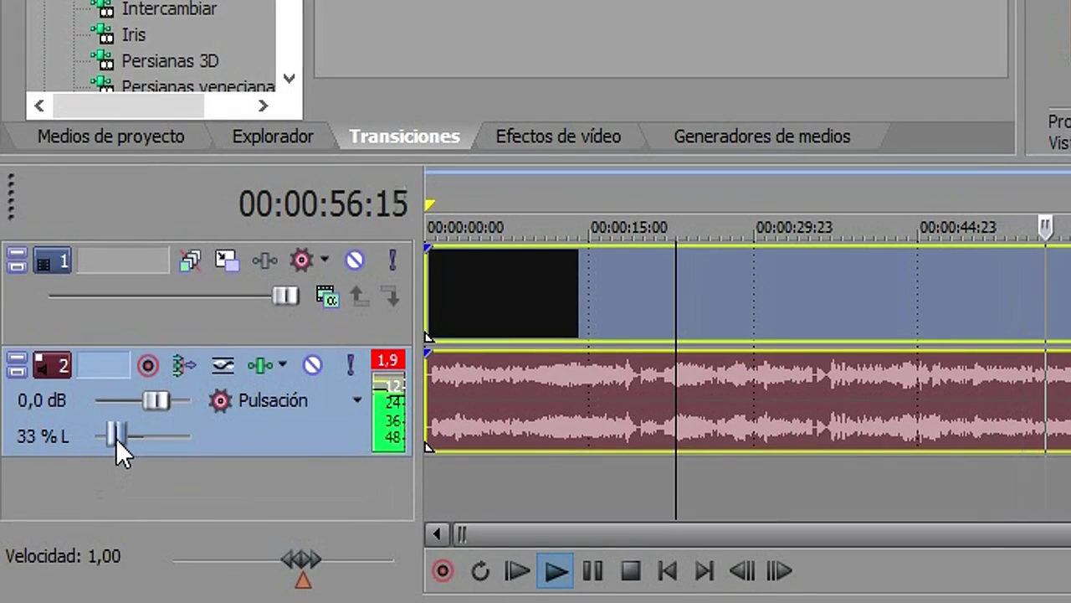
pyautogui.moveTo(115, 438); pyautogui.dragTo(119, 440)
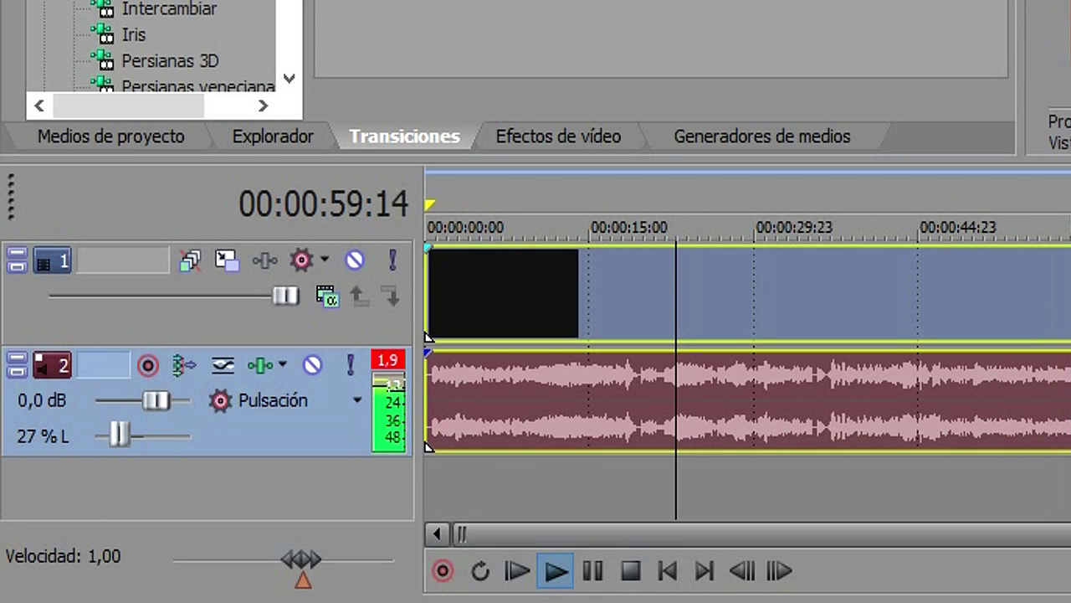
pyautogui.moveTo(113, 431); pyautogui.dragTo(130, 430)
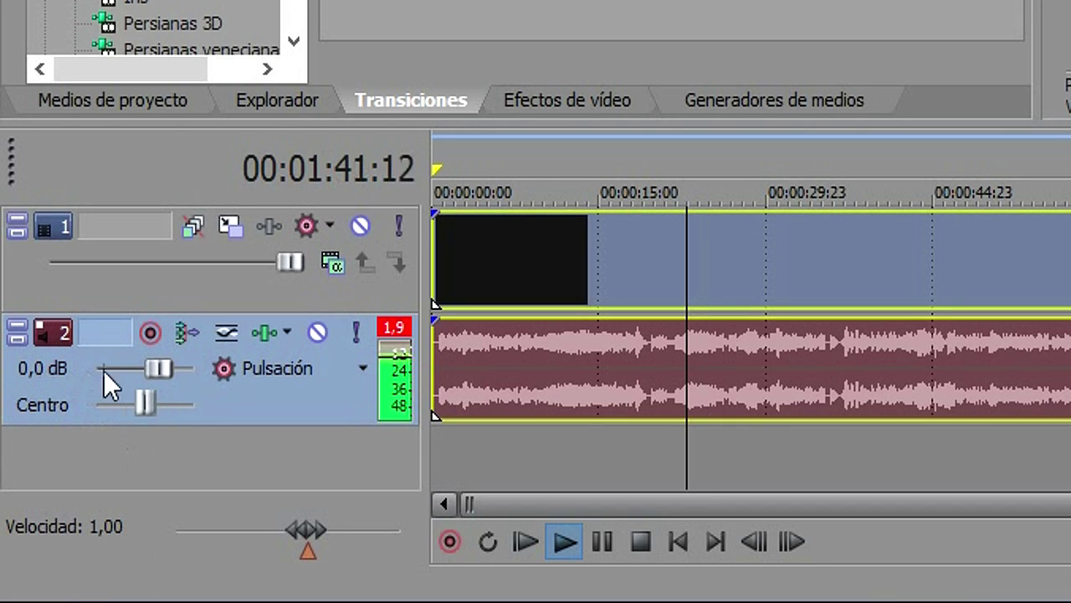
# - Raise the audio track's volume during playback, and bring it back down to 0,1 dB
pyautogui.moveTo(159, 363); pyautogui.dragTo(205, 369)
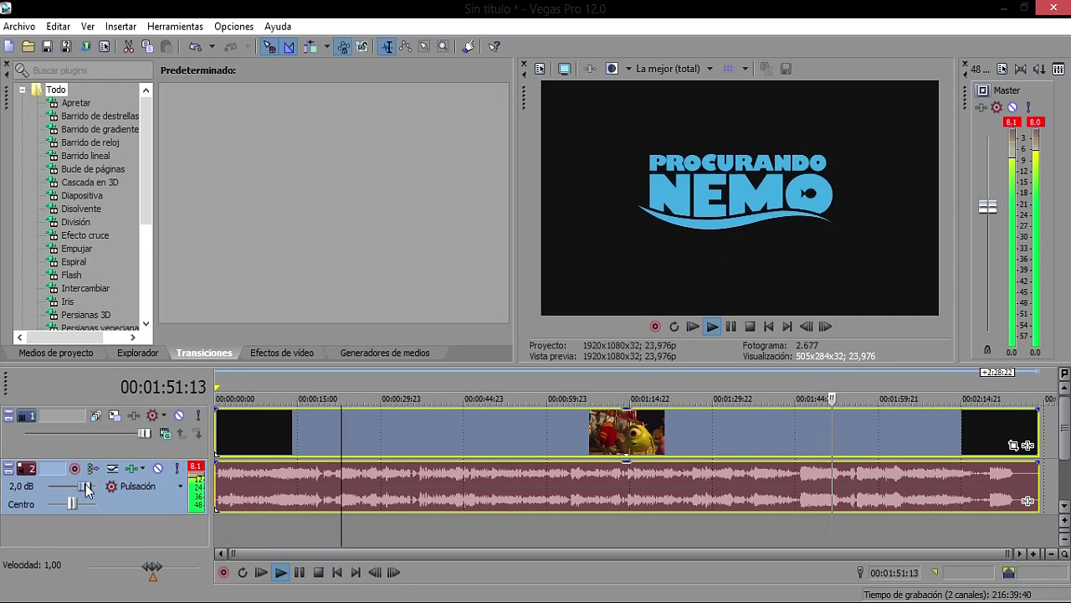
pyautogui.moveTo(86, 485); pyautogui.dragTo(80, 486)
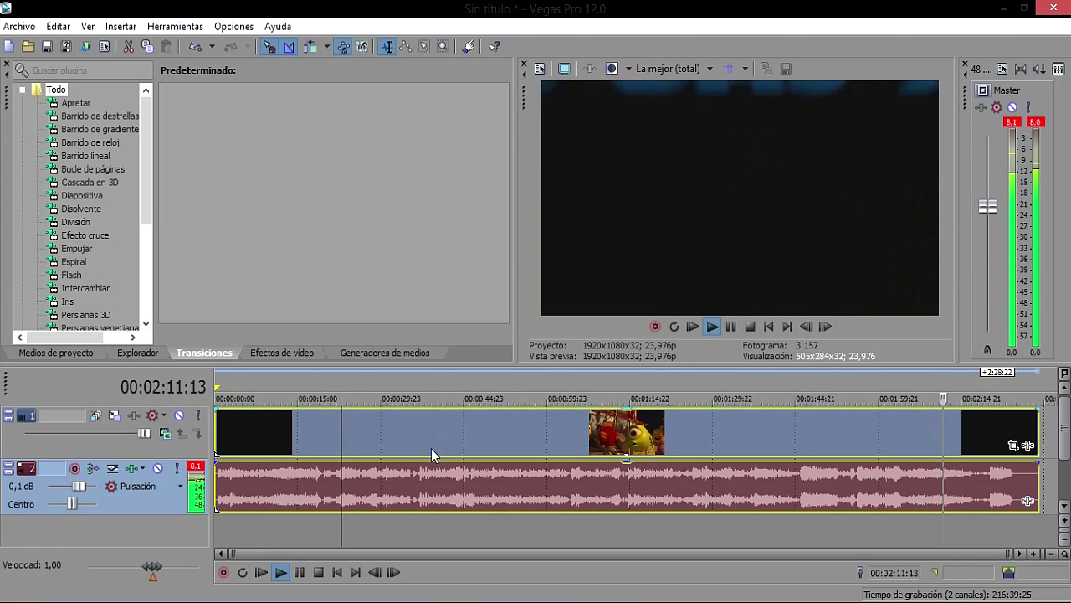
# - Enlarge the timeline area and insert a new empty video track and a new empty audio track
pyautogui.moveTo(705, 364); pyautogui.dragTo(701, 316)
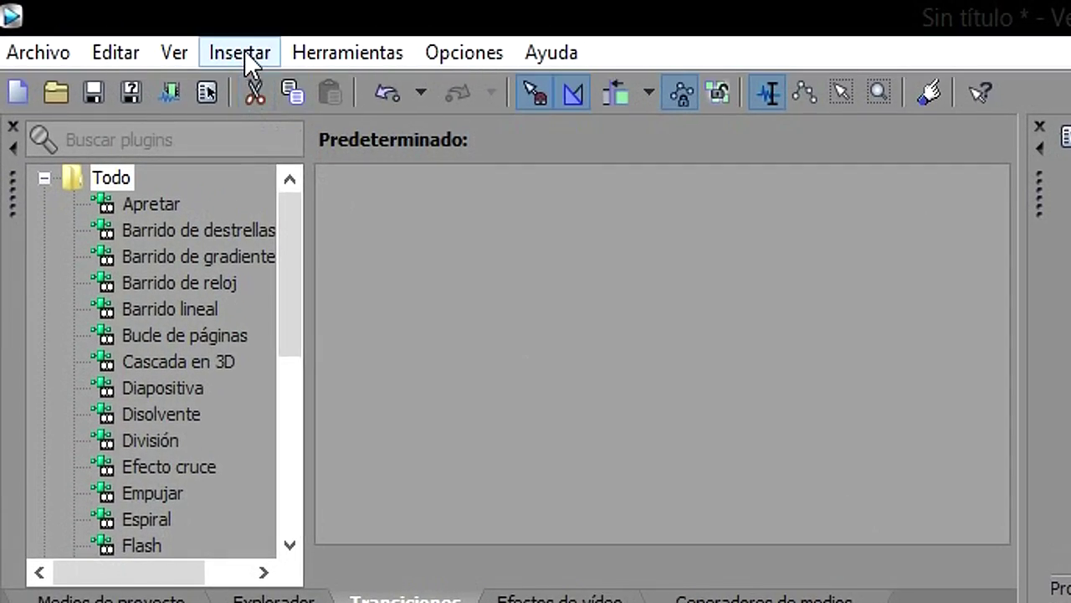
pyautogui.click(124, 26)
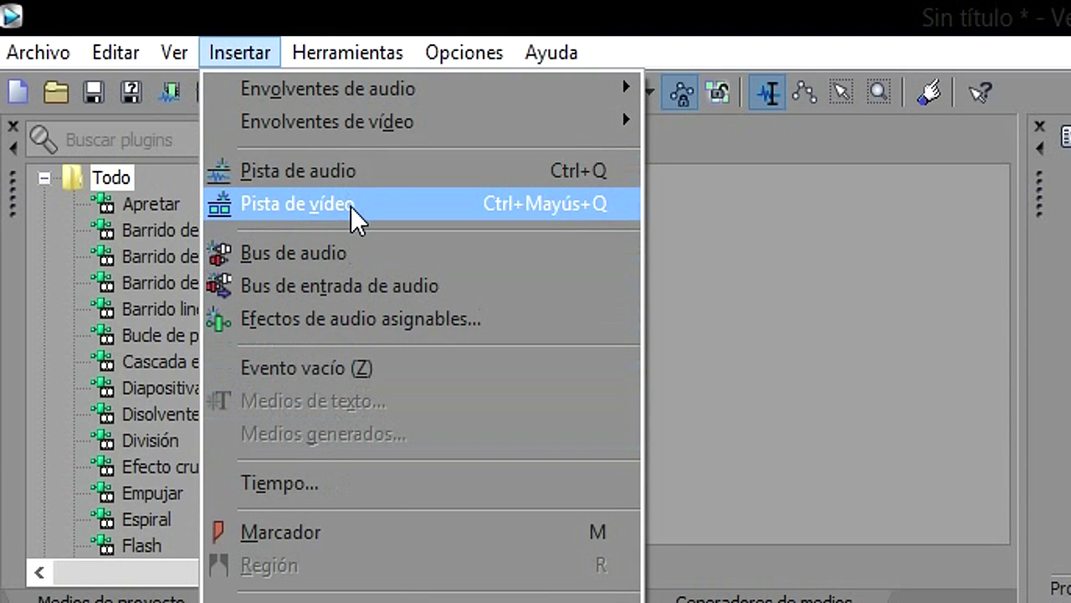
pyautogui.click(350, 206)
pyautogui.click(251, 54)
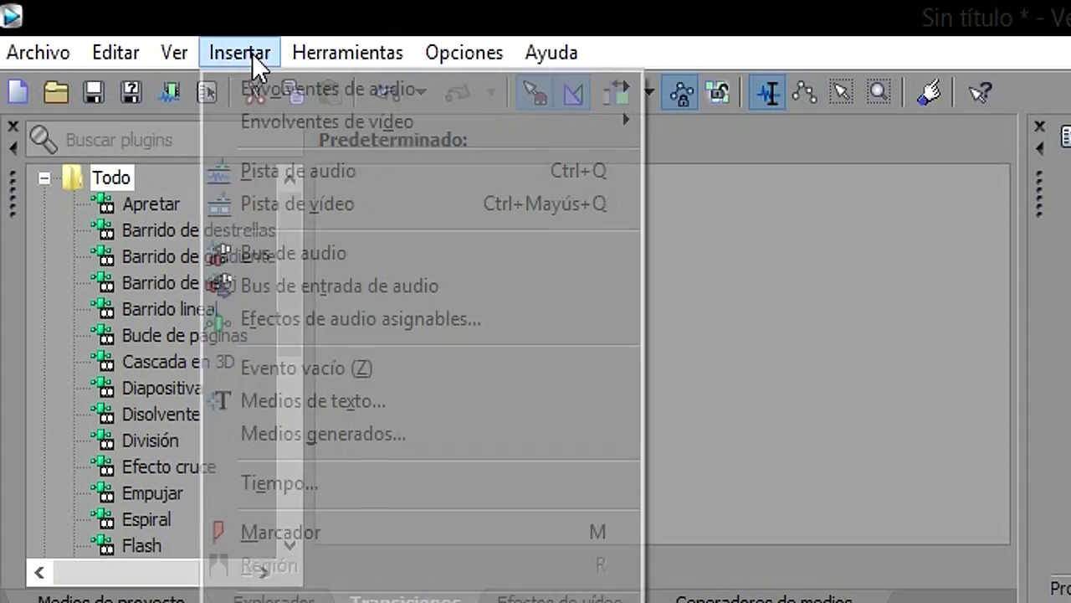
pyautogui.click(326, 169)
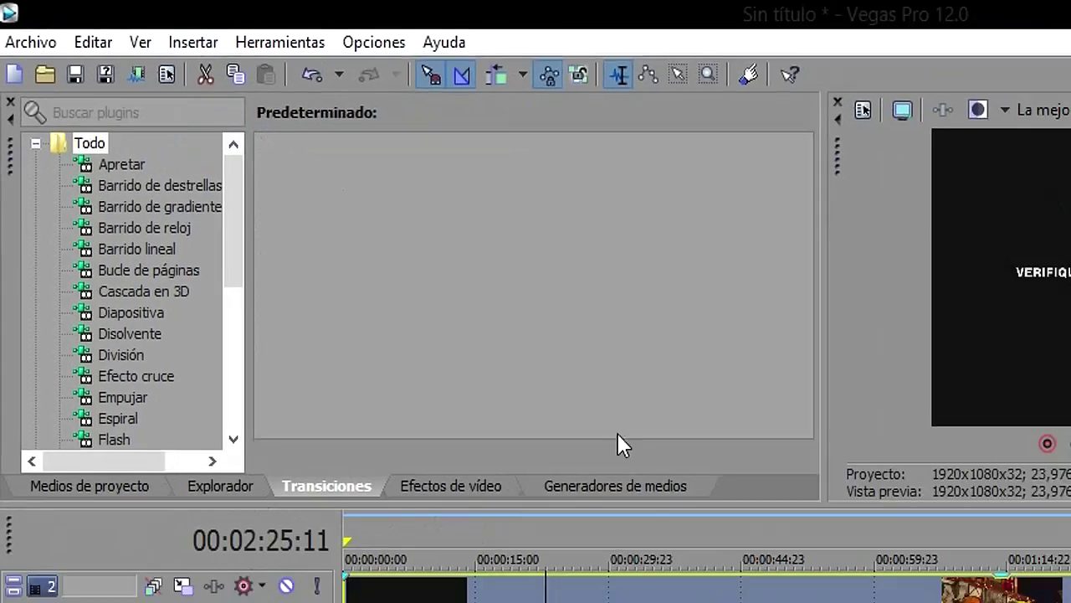
# - Move the empty video track below the trailer's audio track and stop playback
pyautogui.scroll(2, 1066, 410)
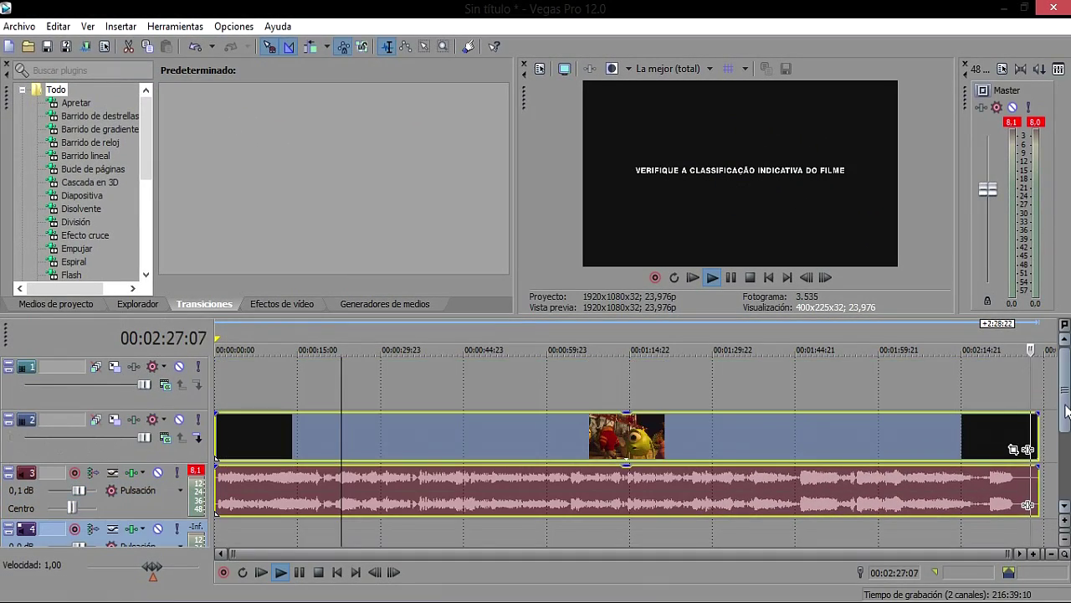
pyautogui.click(117, 406)
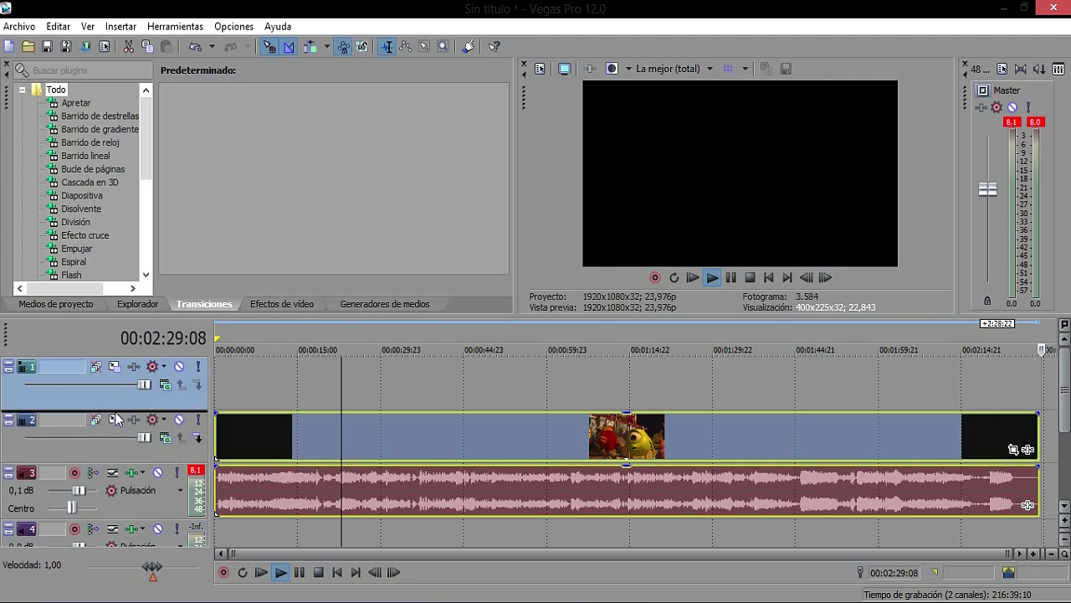
pyautogui.moveTo(126, 511); pyautogui.dragTo(127, 513)
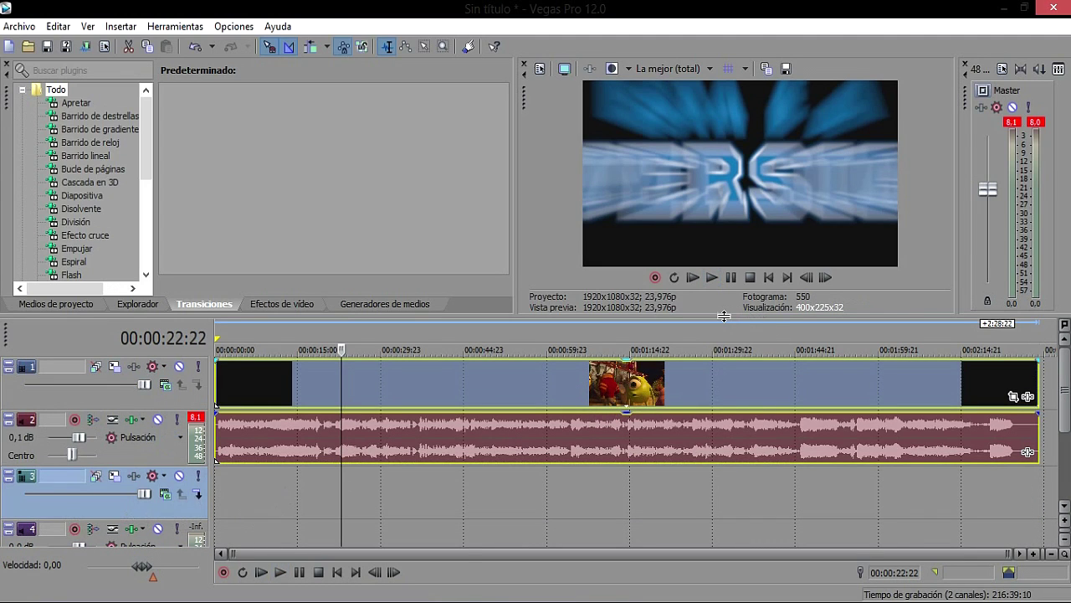
# - Make more room for the tracks and delete the empty video track and the empty audio track
pyautogui.moveTo(729, 313); pyautogui.dragTo(729, 256)
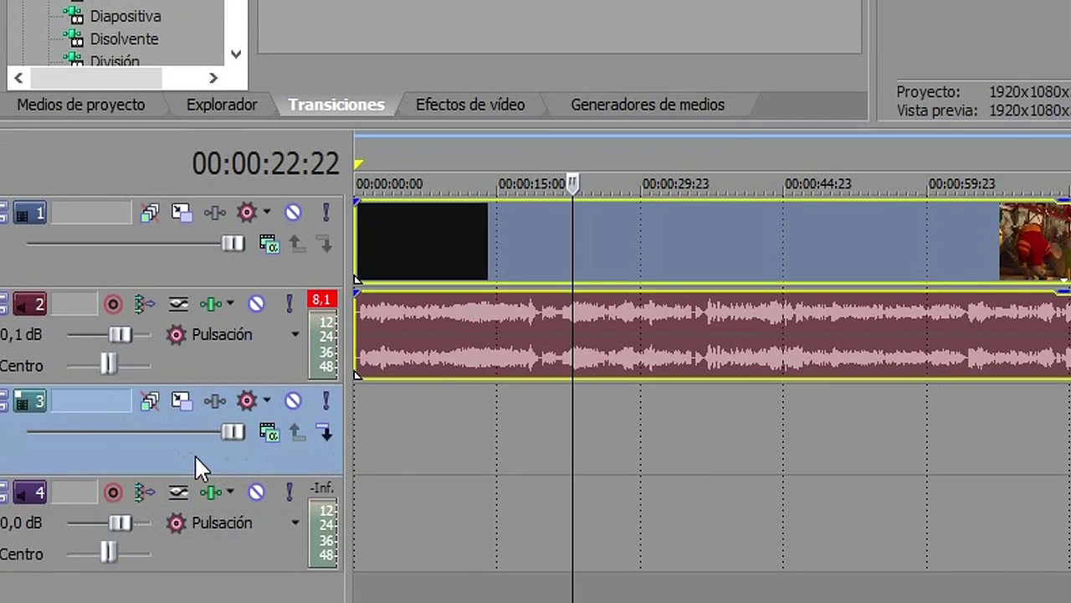
pyautogui.rightClick(194, 453)
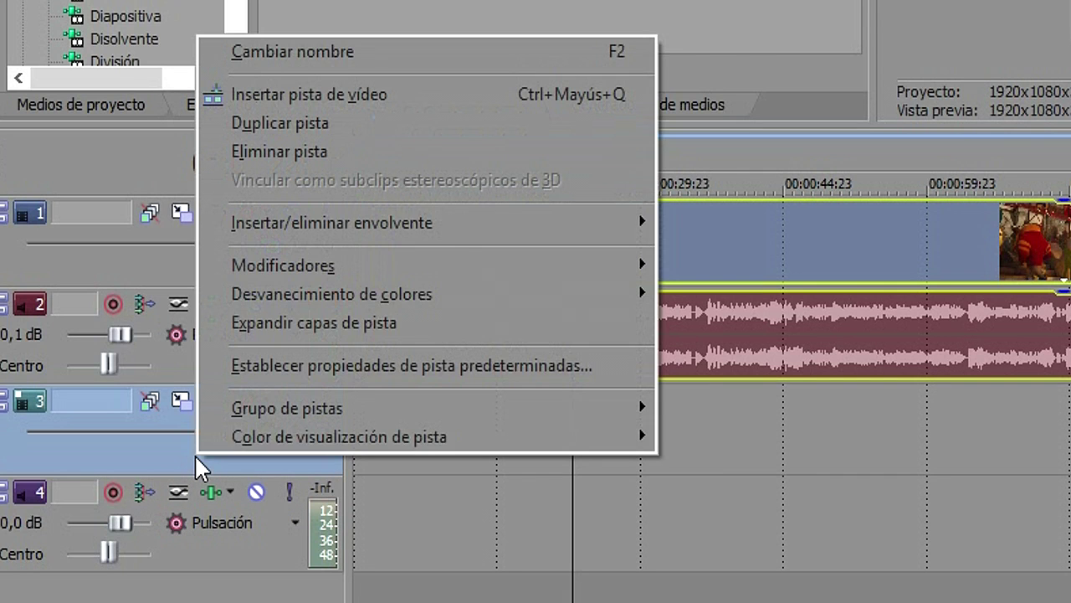
pyautogui.click(329, 151)
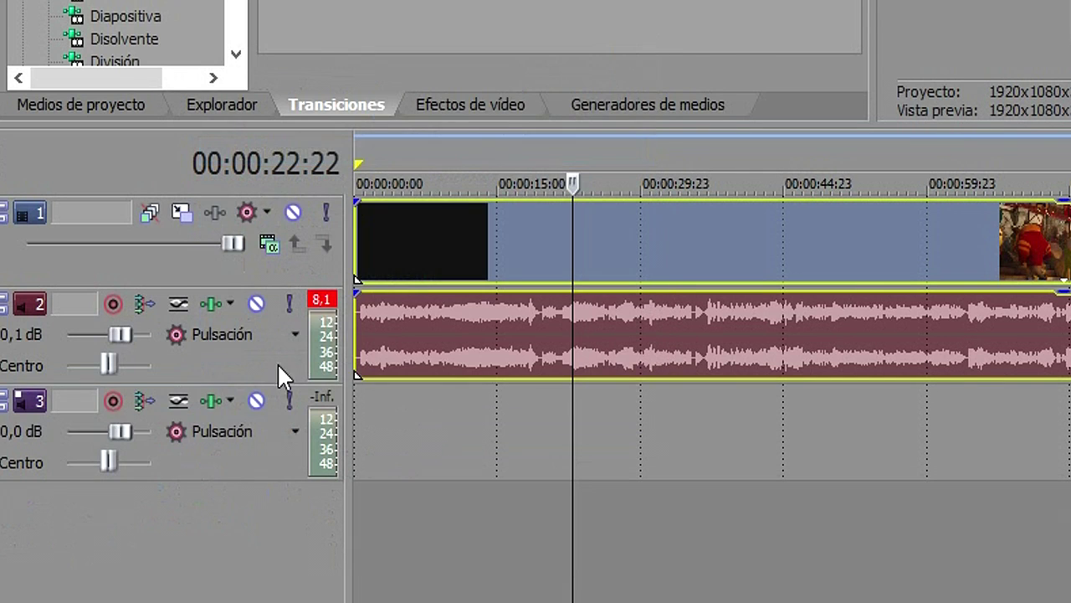
pyautogui.rightClick(236, 457)
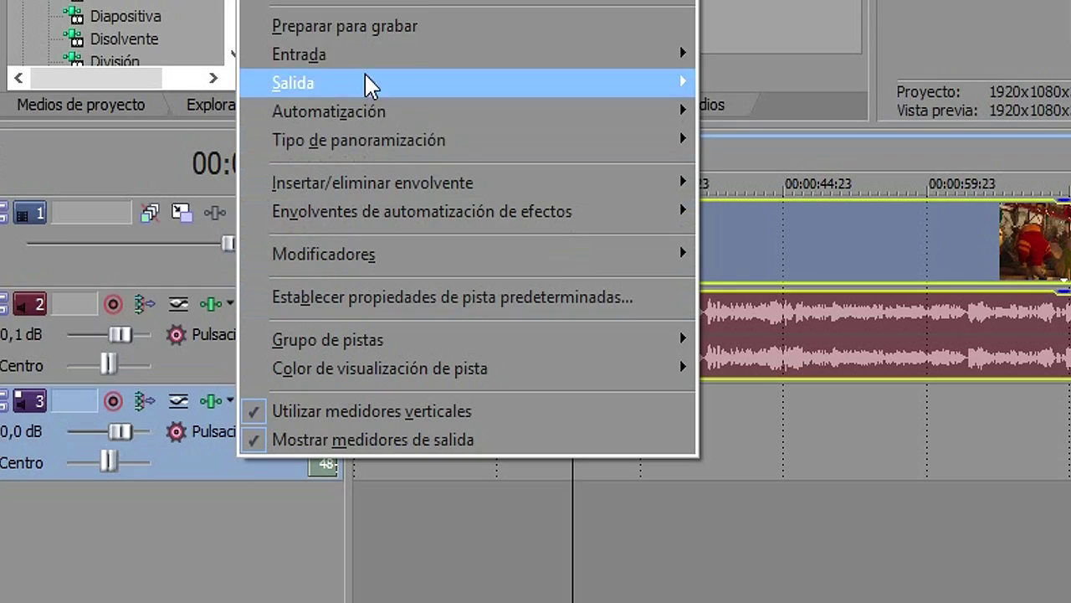
pyautogui.click(393, 2)
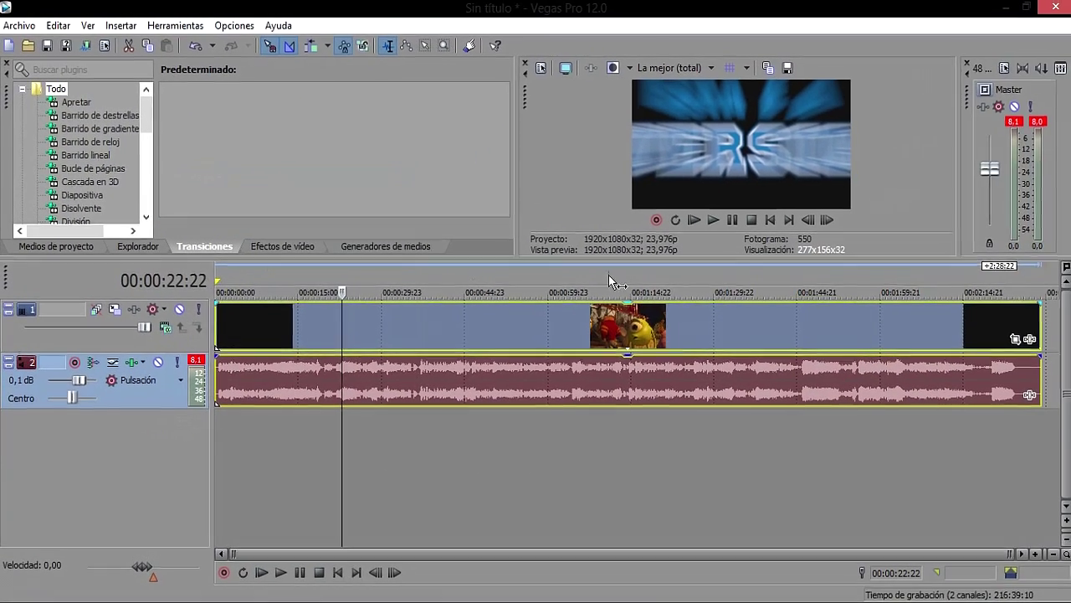
# - Enlarge the video preview area by reducing the height of the timeline
pyautogui.moveTo(591, 260); pyautogui.dragTo(584, 379)
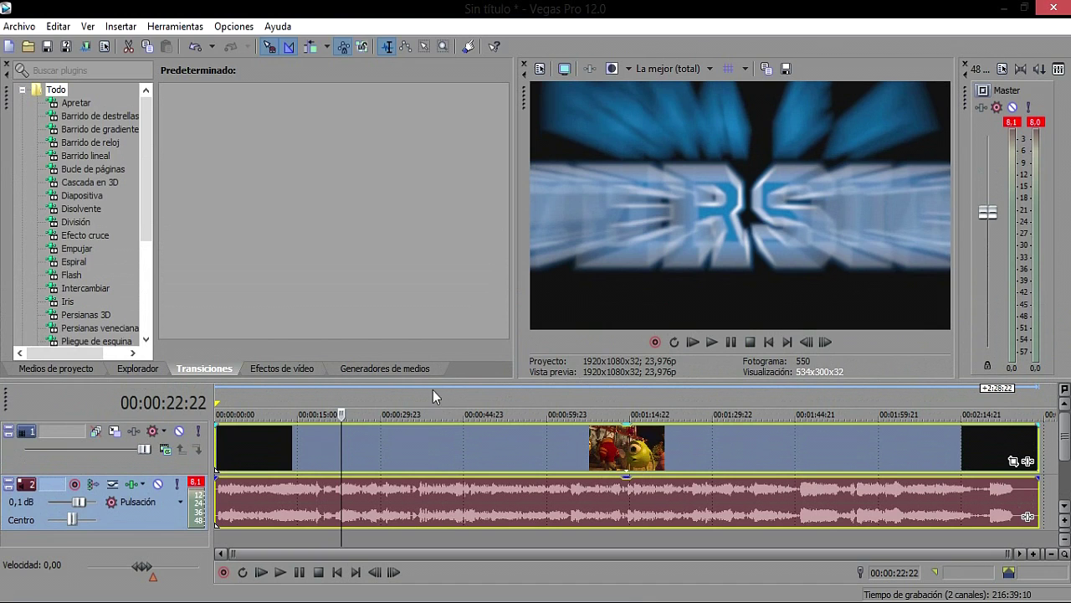
# - Move the trailer's video and audio together along the timeline and return them to the beginning
pyautogui.click(394, 401)
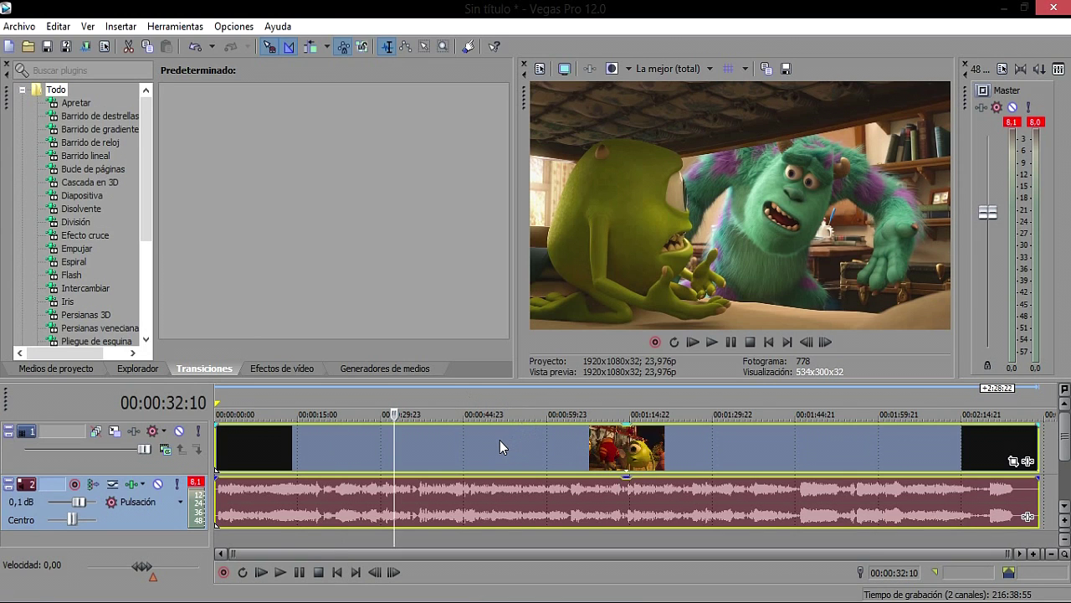
pyautogui.moveTo(500, 440); pyautogui.dragTo(449, 455)
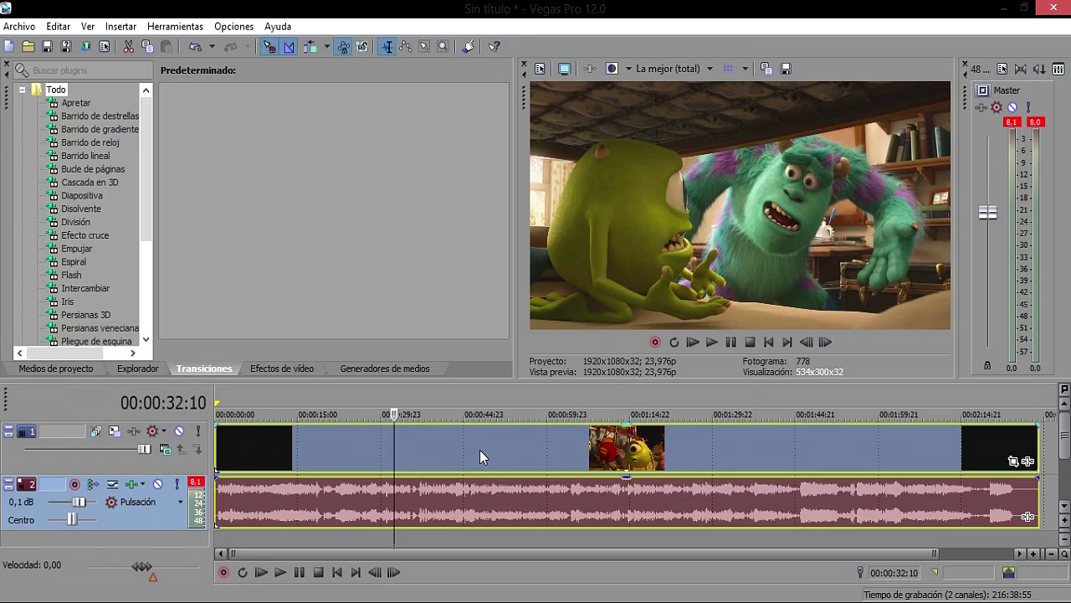
pyautogui.click(480, 450)
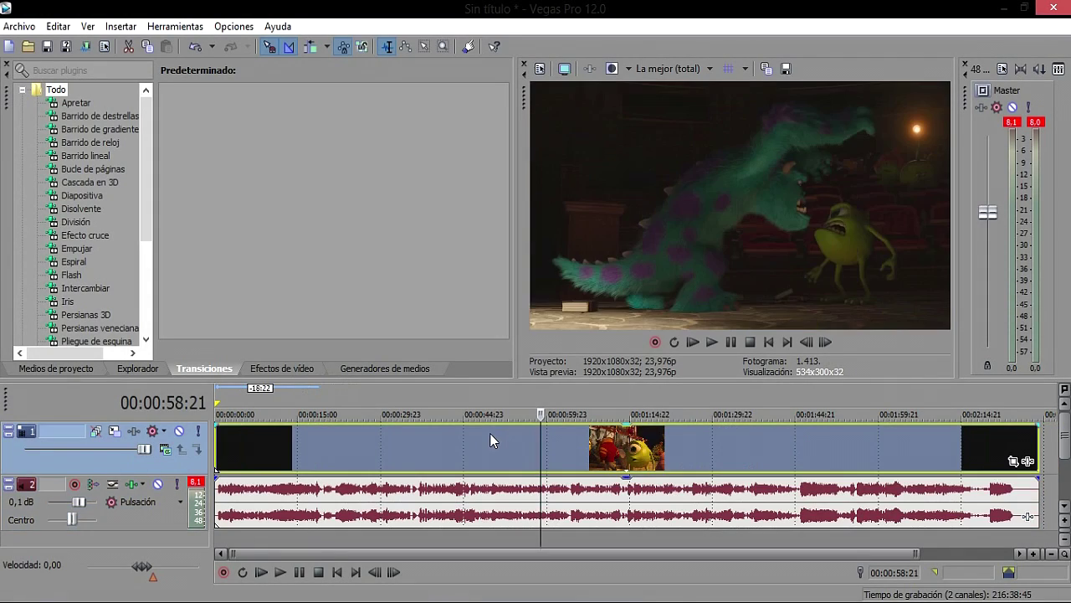
# - Move the trailer by its audio event, select all events and shift them back to the timeline start
pyautogui.moveTo(514, 498)
pyautogui.mouseDown()
pyautogui.moveTo(585, 500)
pyautogui.moveTo(515, 499)
pyautogui.mouseUp()
pyautogui.moveTo(608, 489); pyautogui.dragTo(422, 486)
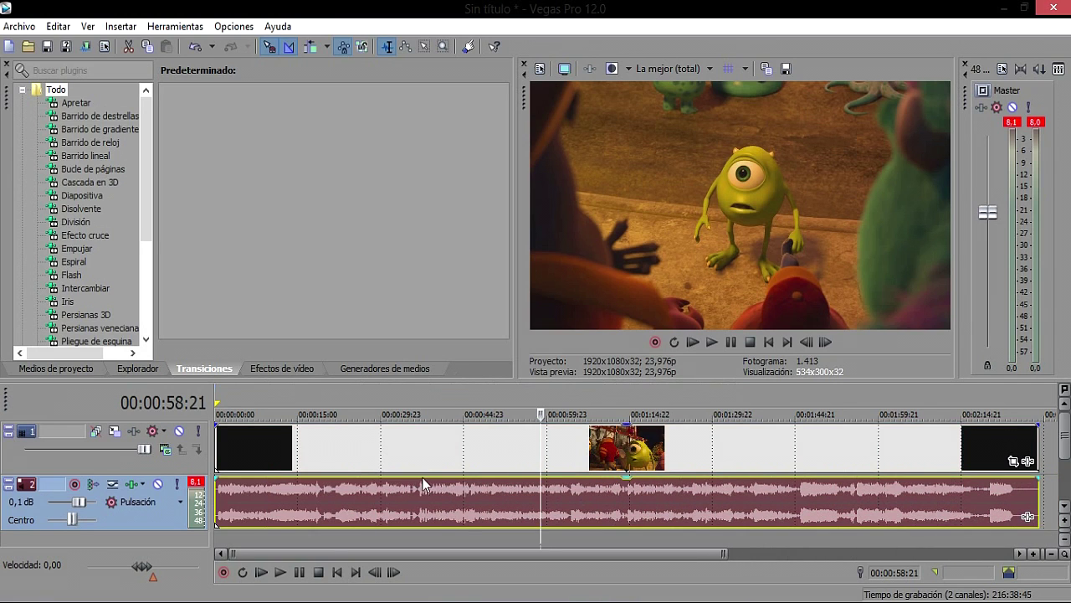
pyautogui.moveTo(641, 512); pyautogui.dragTo(456, 501)
pyautogui.click(478, 500)
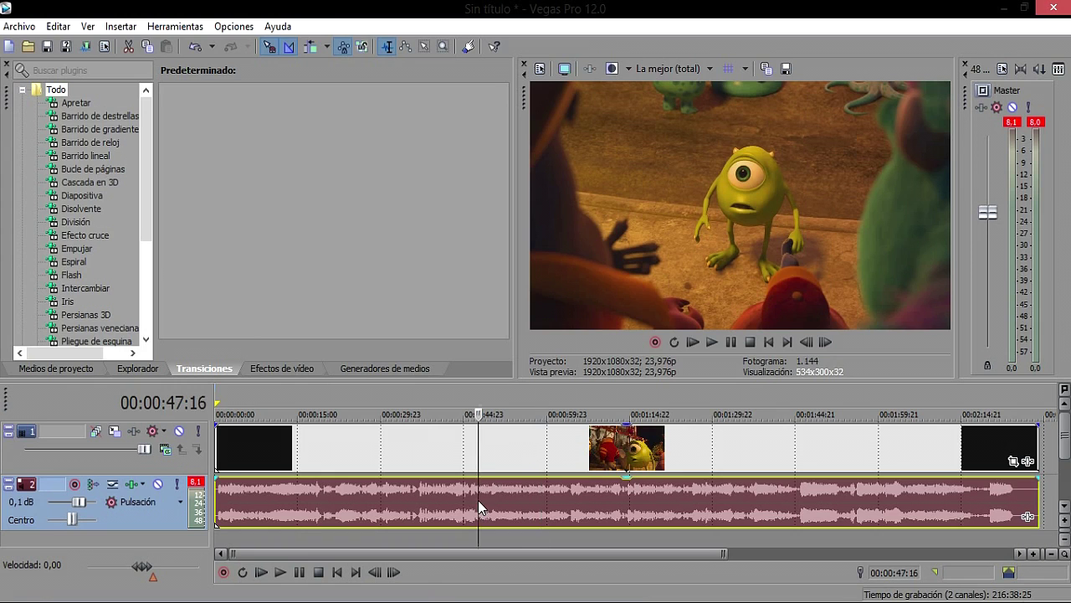
pyautogui.click(537, 505)
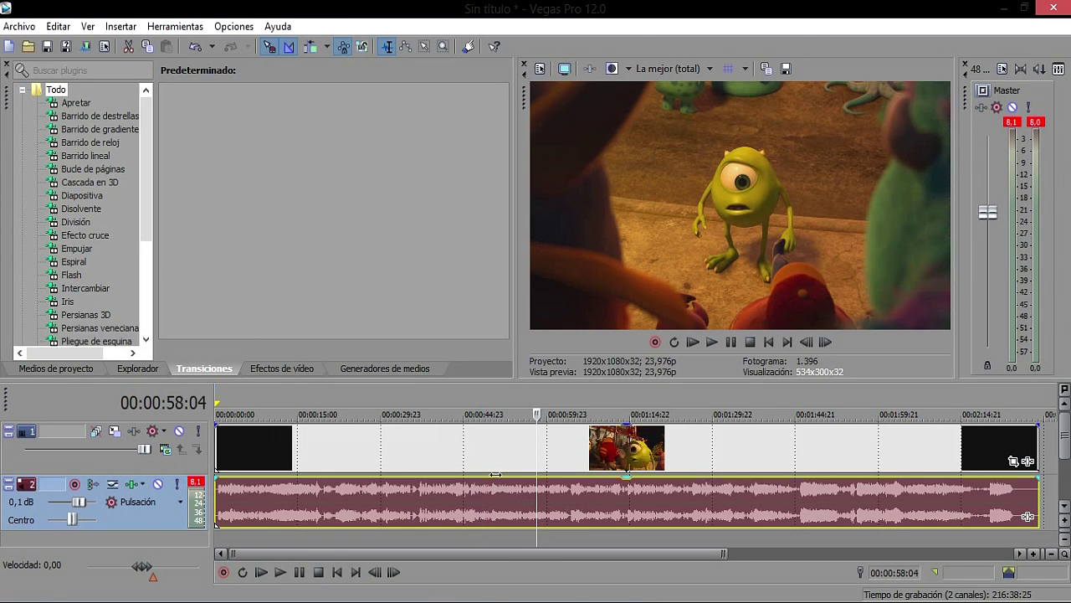
pyautogui.hotkey('ctrl', 'a')
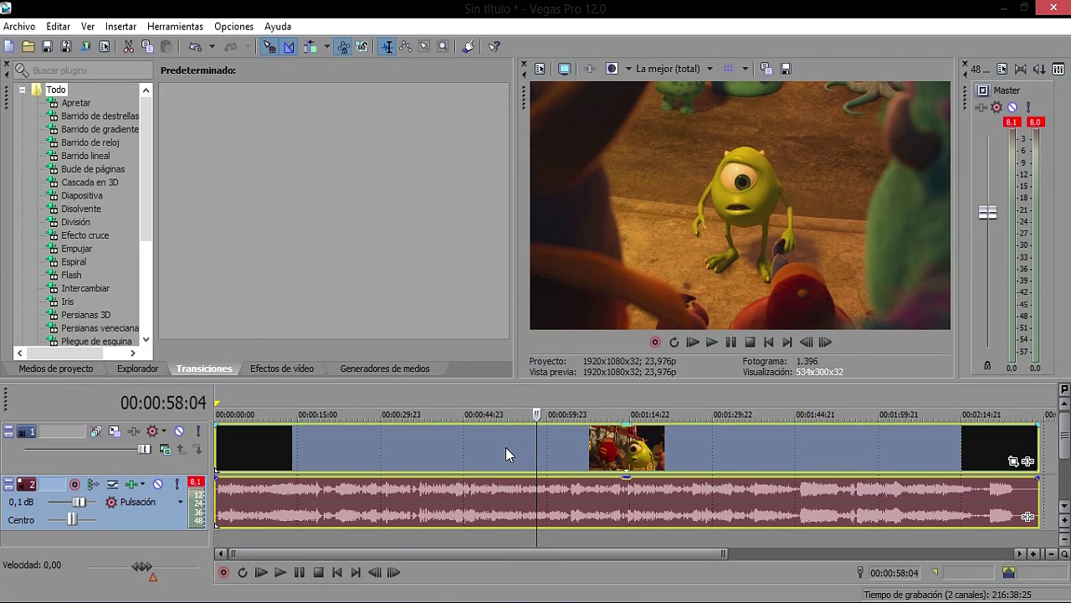
pyautogui.moveTo(499, 454); pyautogui.dragTo(363, 445)
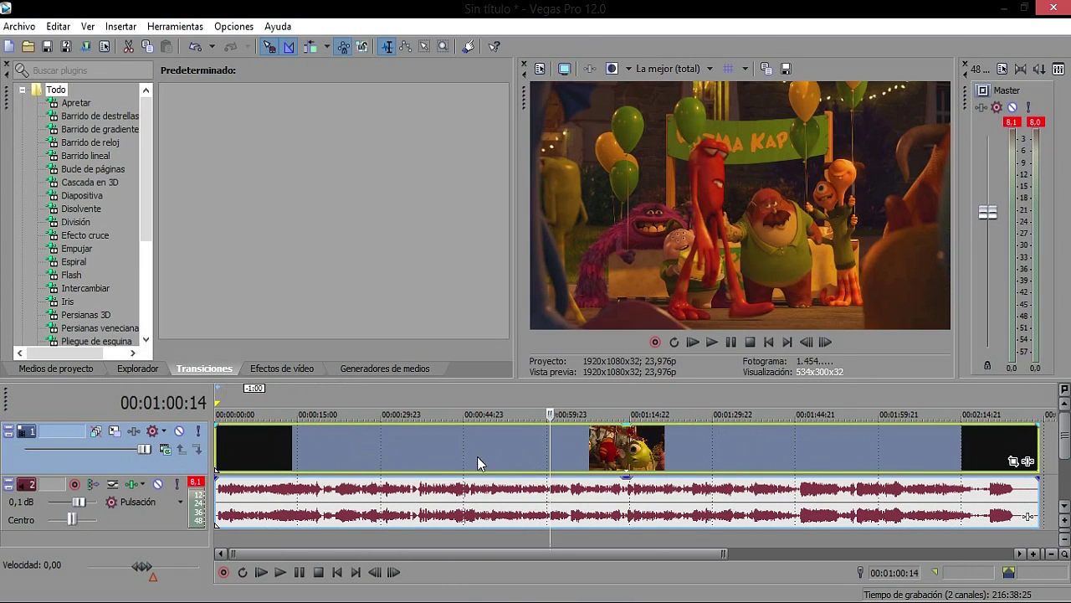
# - Split the trailer's video and audio at 00:00:36:10 and move the second part away from the first
pyautogui.click(408, 395)
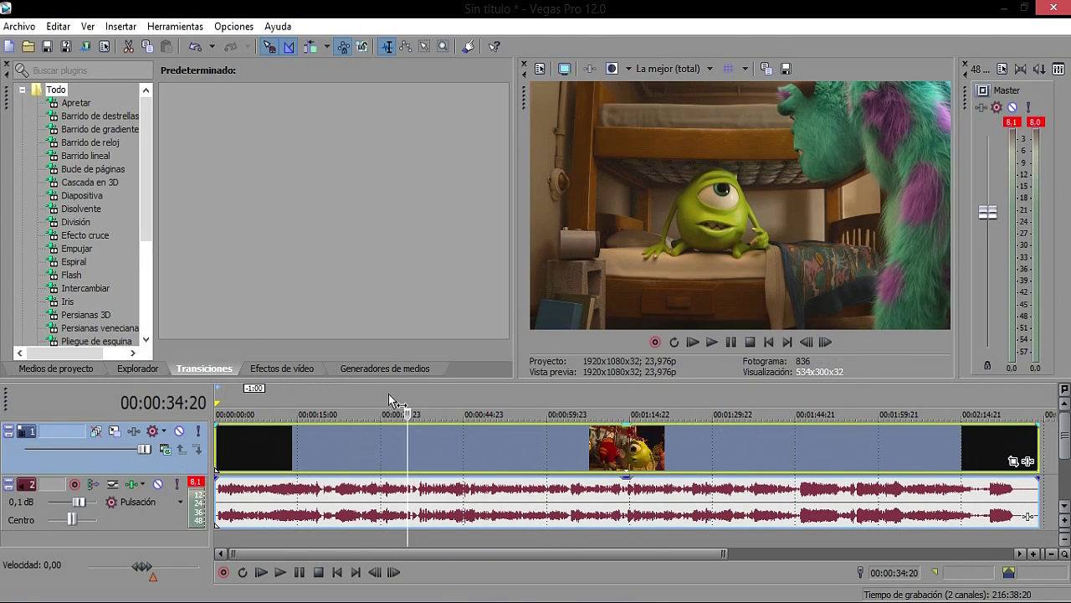
pyautogui.click(374, 390)
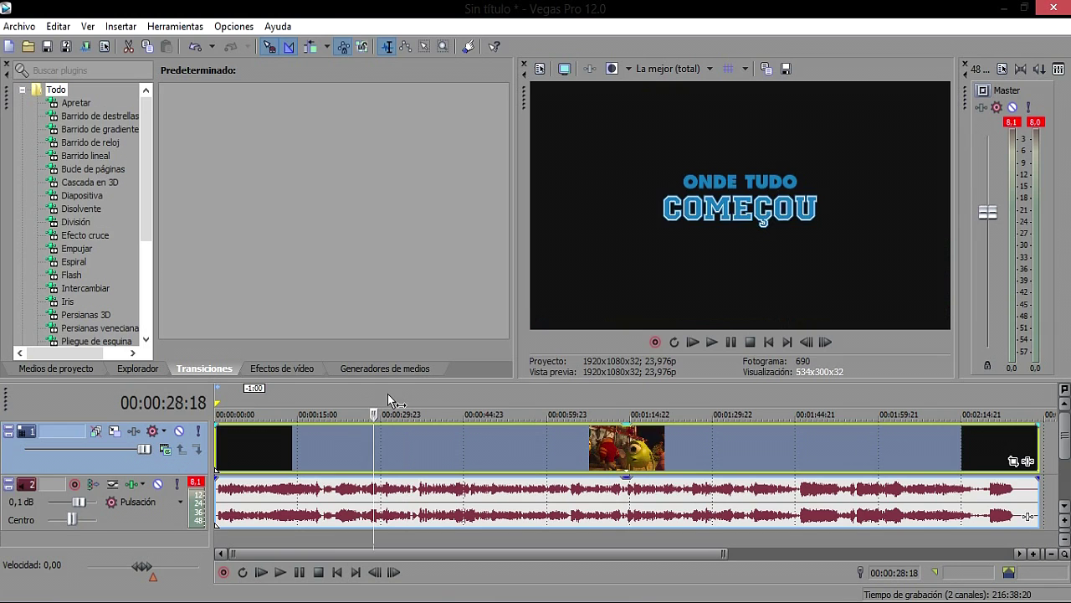
pyautogui.click(388, 398)
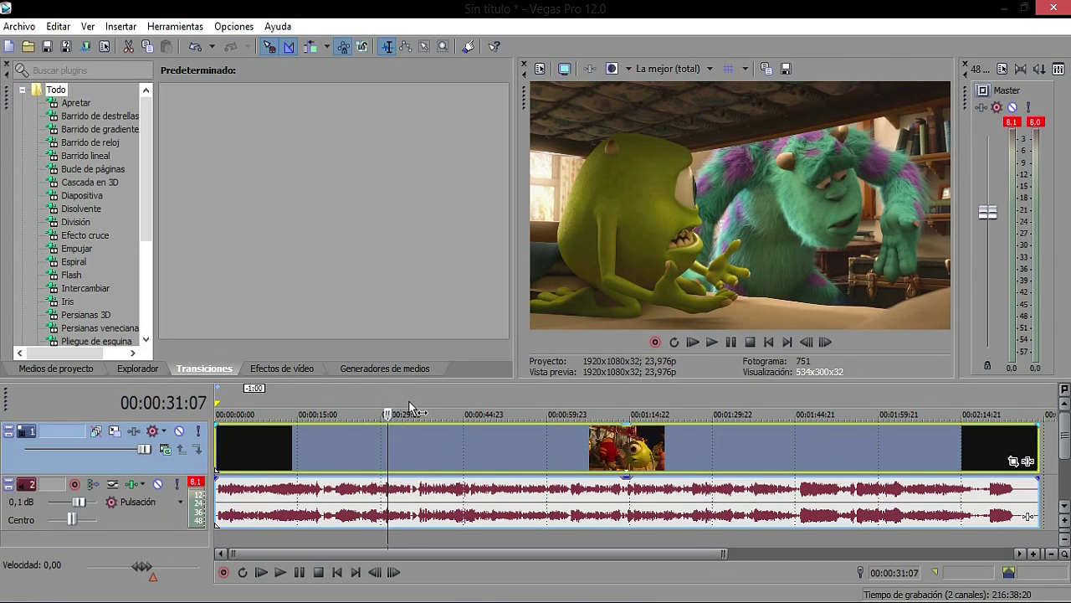
pyautogui.click(406, 400)
pyautogui.click(423, 398)
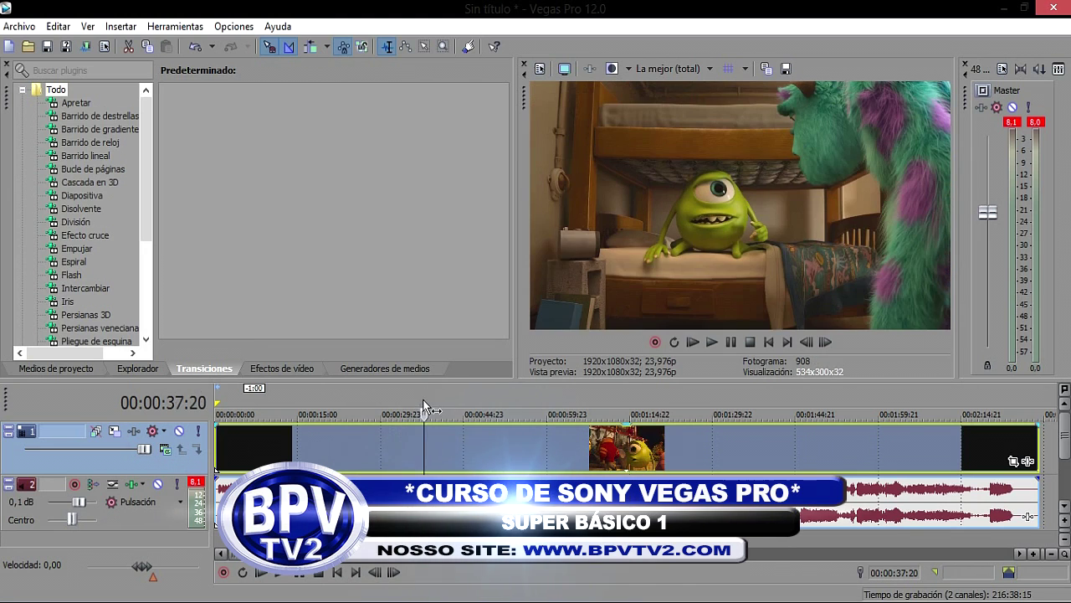
pyautogui.click(416, 398)
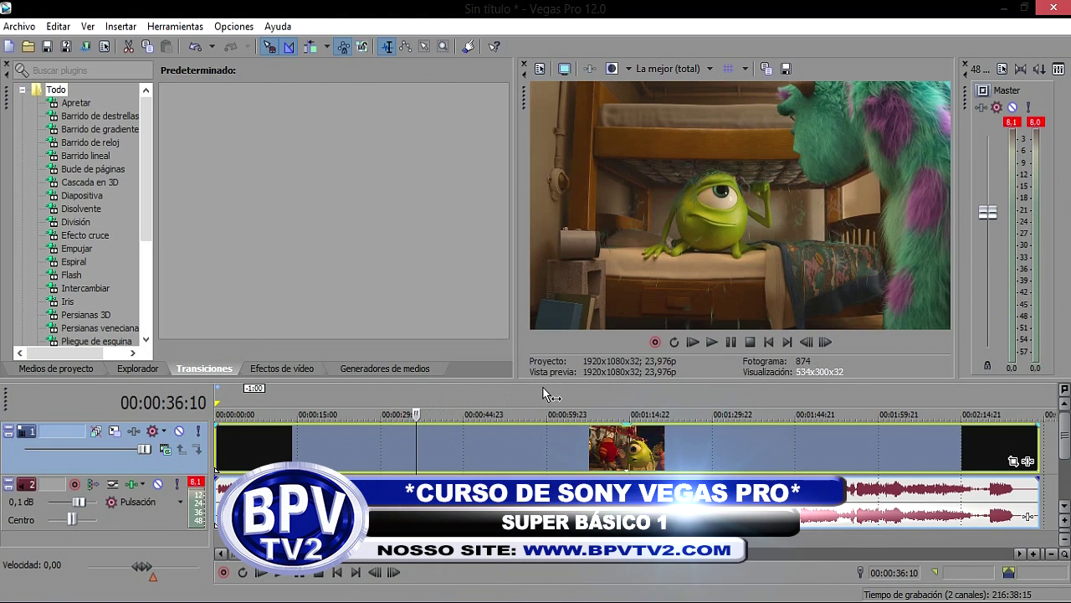
pyautogui.press('s')
pyautogui.moveTo(489, 444)
pyautogui.mouseDown()
pyautogui.moveTo(598, 448)
pyautogui.moveTo(486, 448)
pyautogui.moveTo(569, 451)
pyautogui.moveTo(499, 440)
pyautogui.mouseUp()
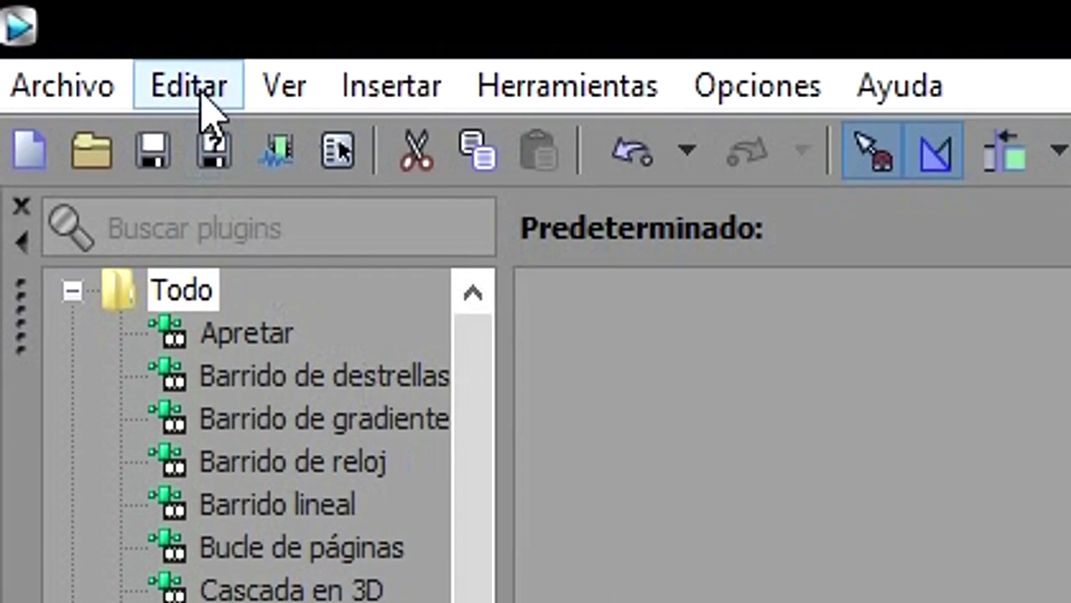
# - Undo the move of the trailer's second part and the split
pyautogui.click(112, 51)
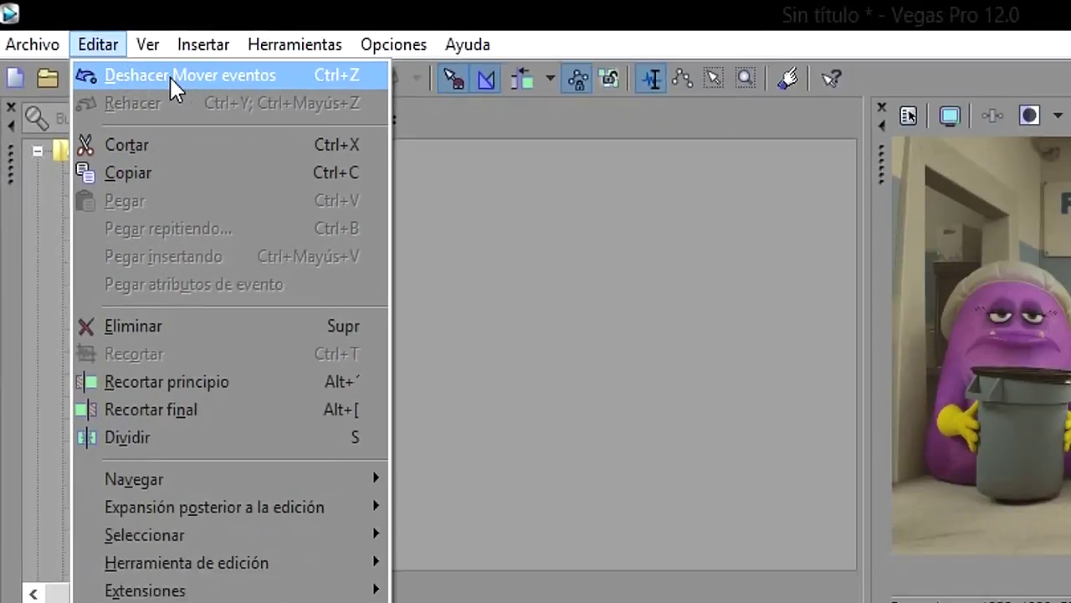
pyautogui.click(335, 150)
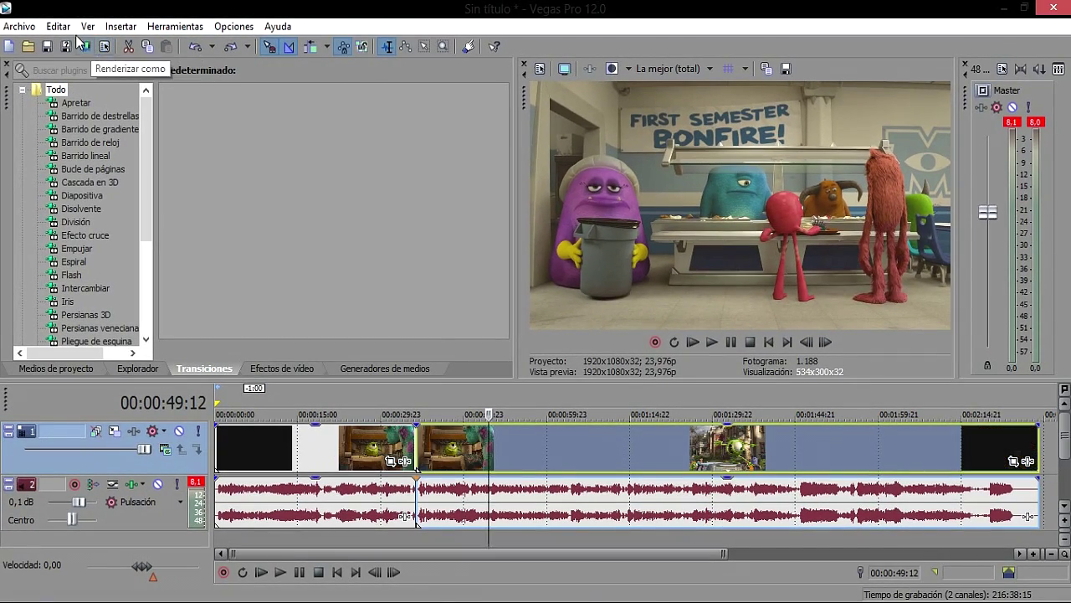
pyautogui.click(70, 32)
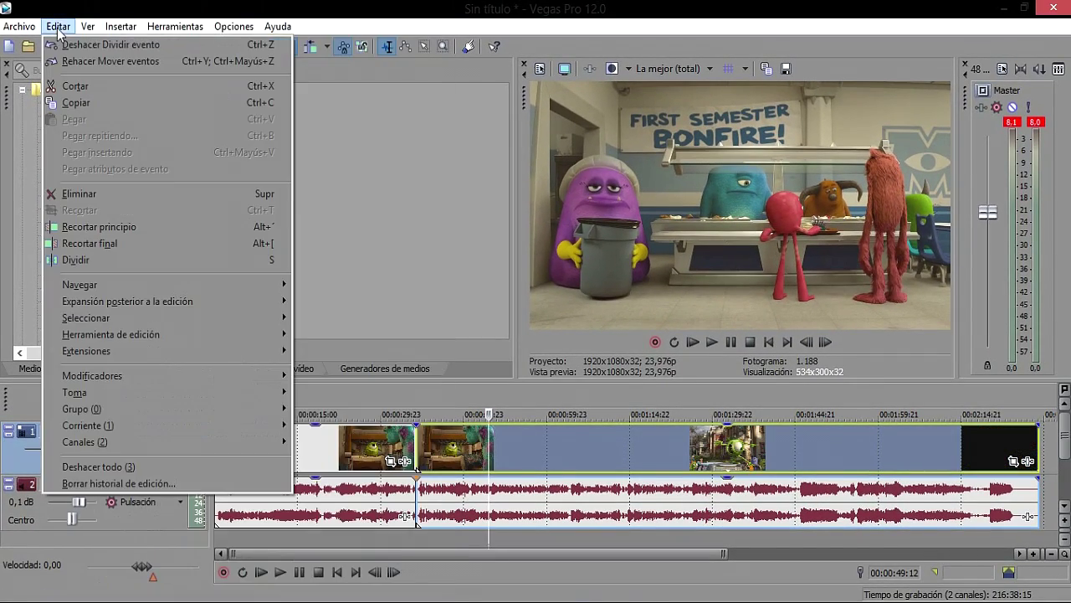
pyautogui.click(73, 47)
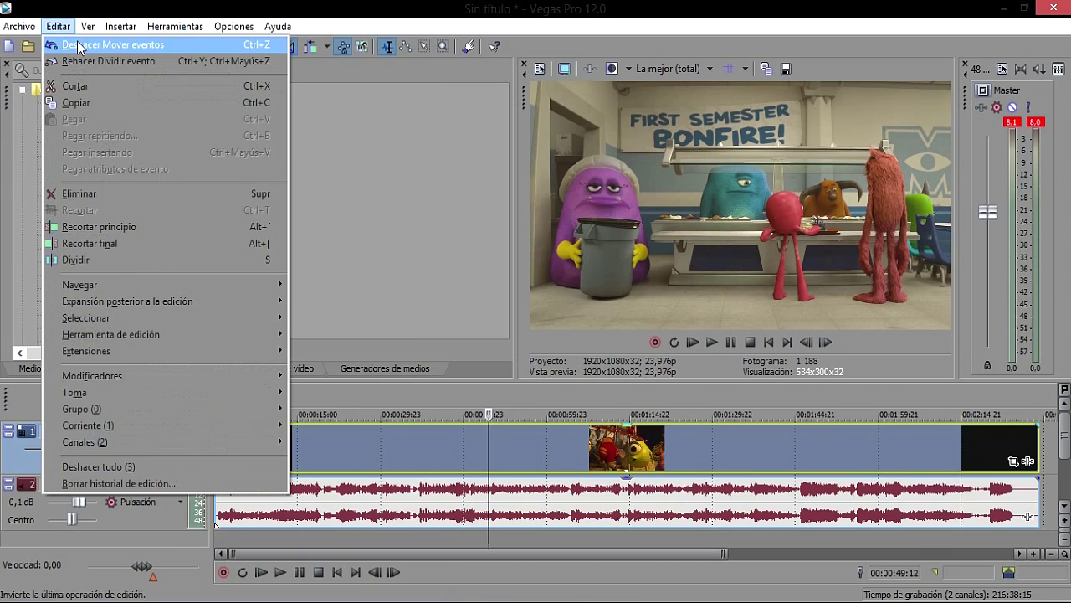
pyautogui.moveTo(87, 26)
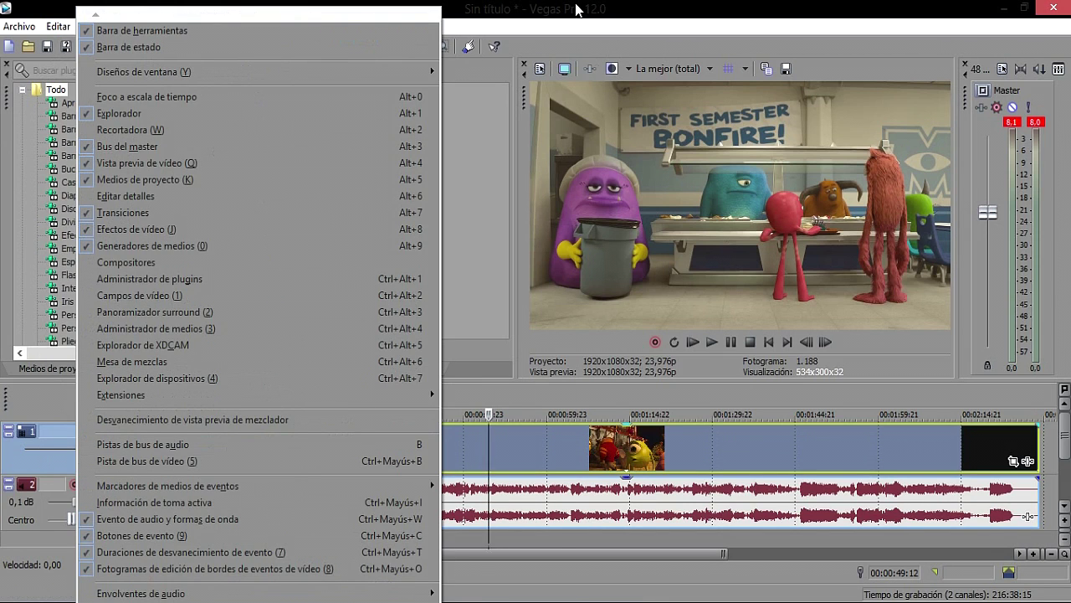
pyautogui.click(607, 156)
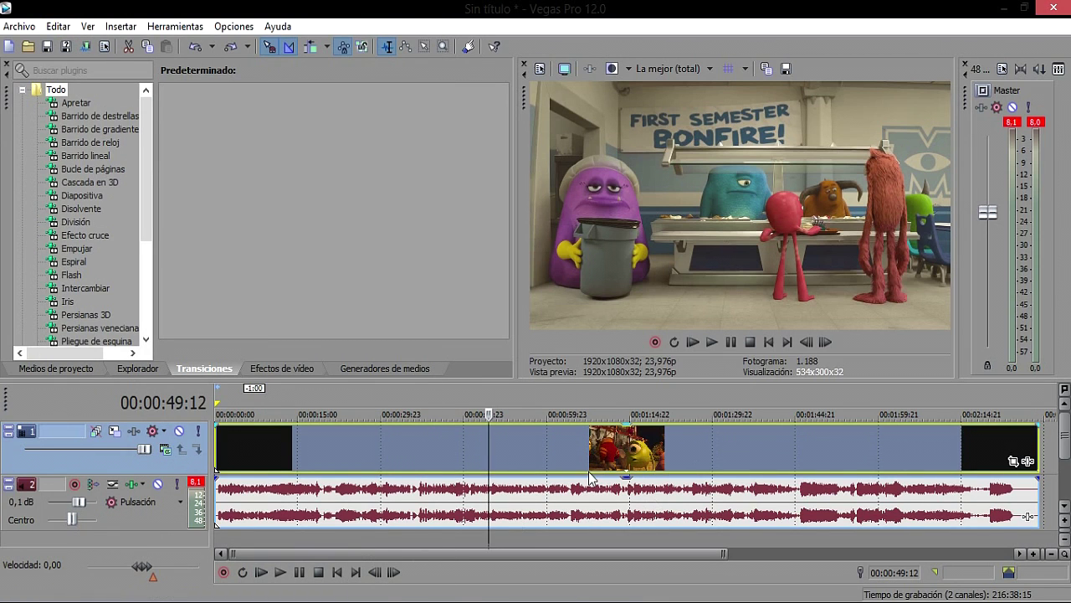
# - Trim the start of the trailer's video and audio to 00:00:19:08
pyautogui.click(248, 403)
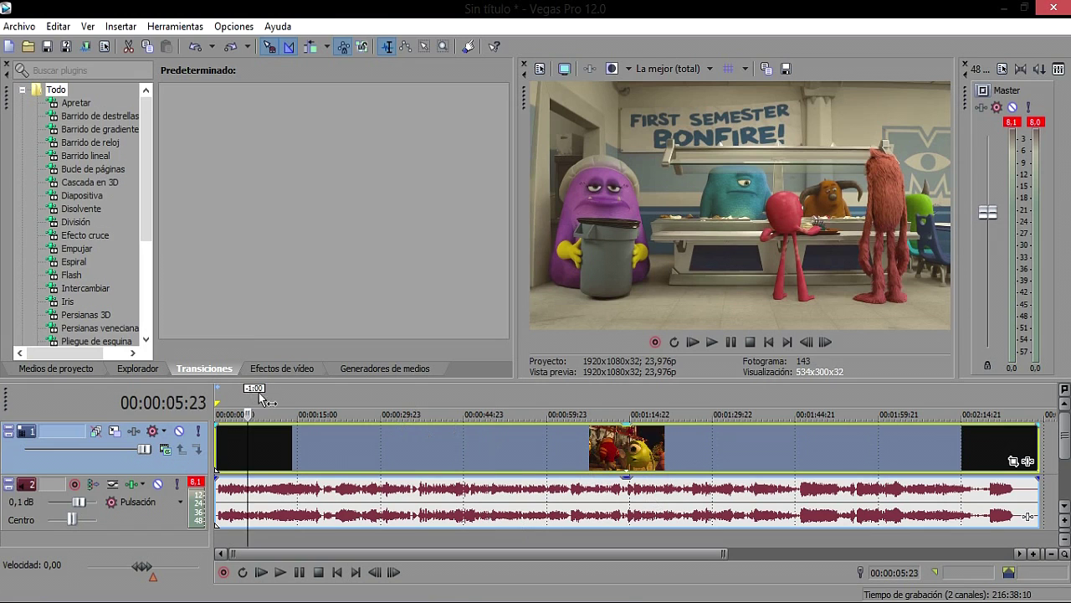
pyautogui.click(322, 402)
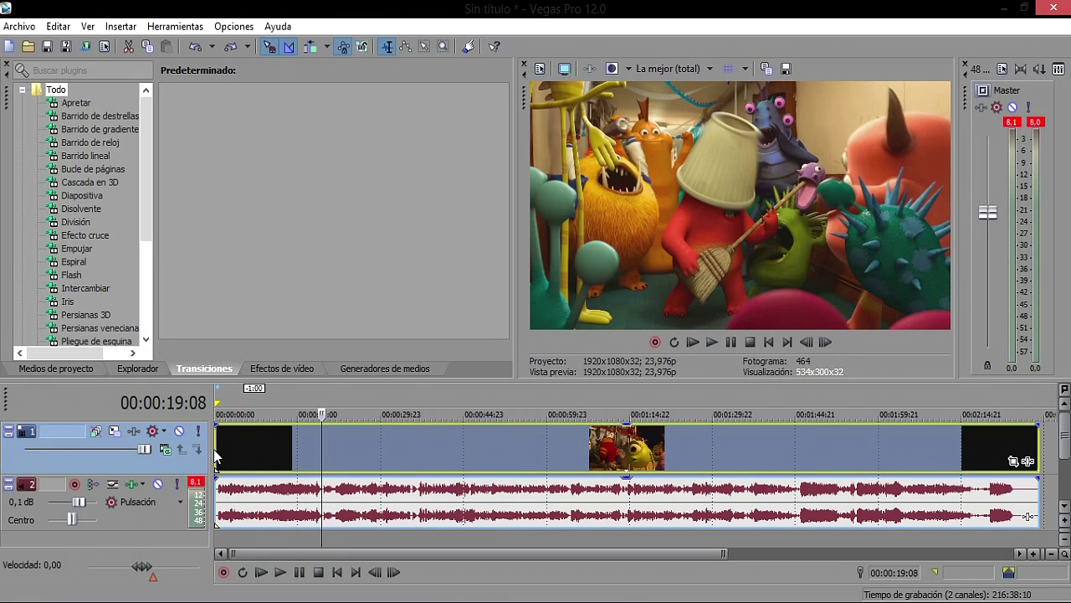
pyautogui.moveTo(218, 450); pyautogui.dragTo(325, 449)
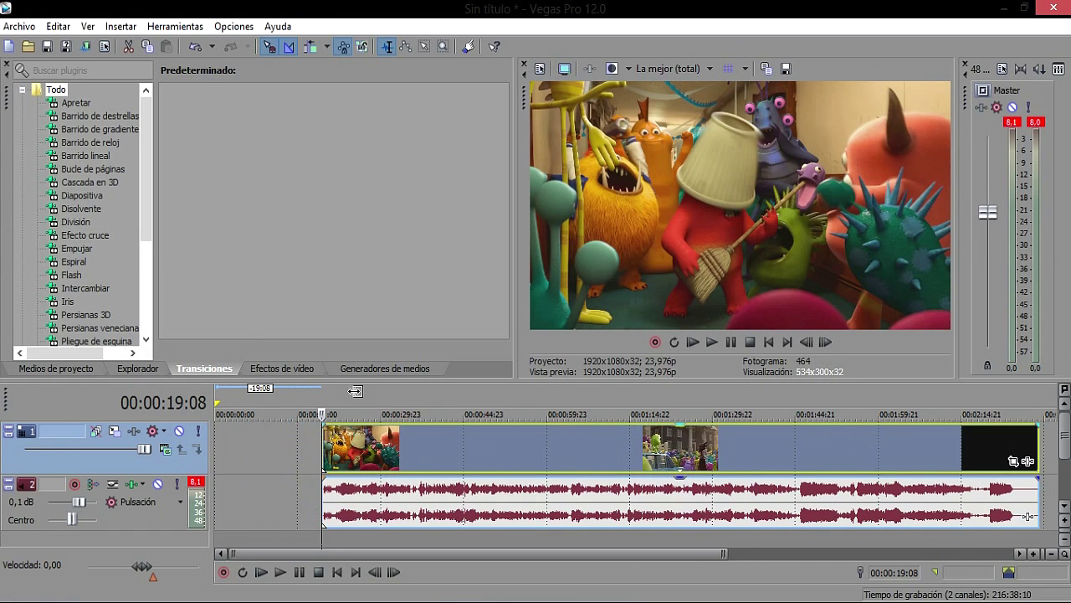
# - Trim the trailer's start further to 00:00:21:11 and move the clip so it begins at 00:00:07:20
pyautogui.moveTo(340, 399); pyautogui.dragTo(333, 395)
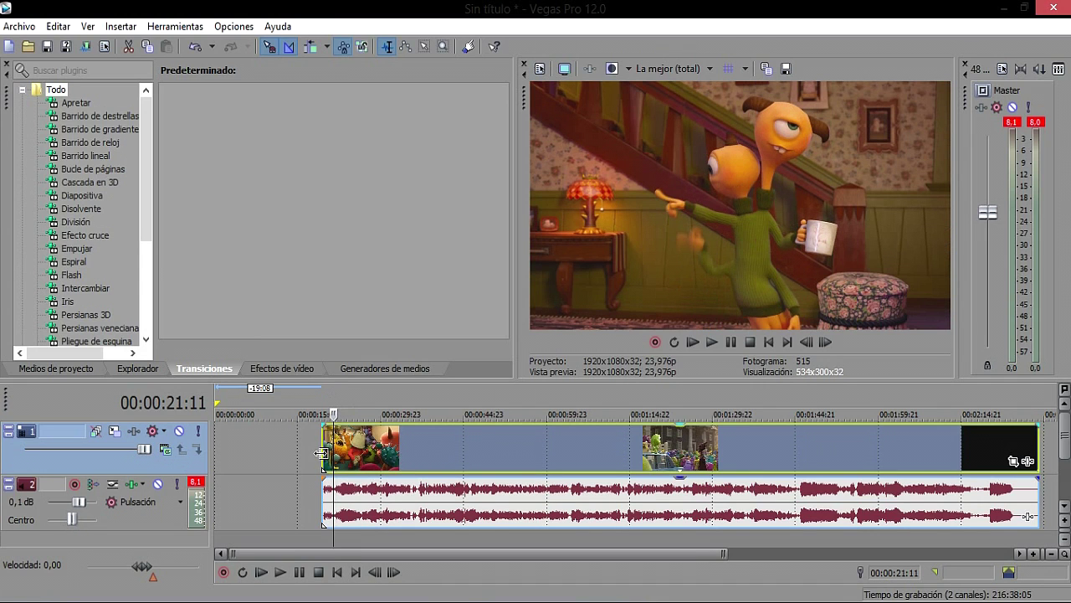
pyautogui.moveTo(323, 451)
pyautogui.mouseDown()
pyautogui.moveTo(333, 451)
pyautogui.moveTo(263, 453)
pyautogui.moveTo(311, 456)
pyautogui.mouseUp()
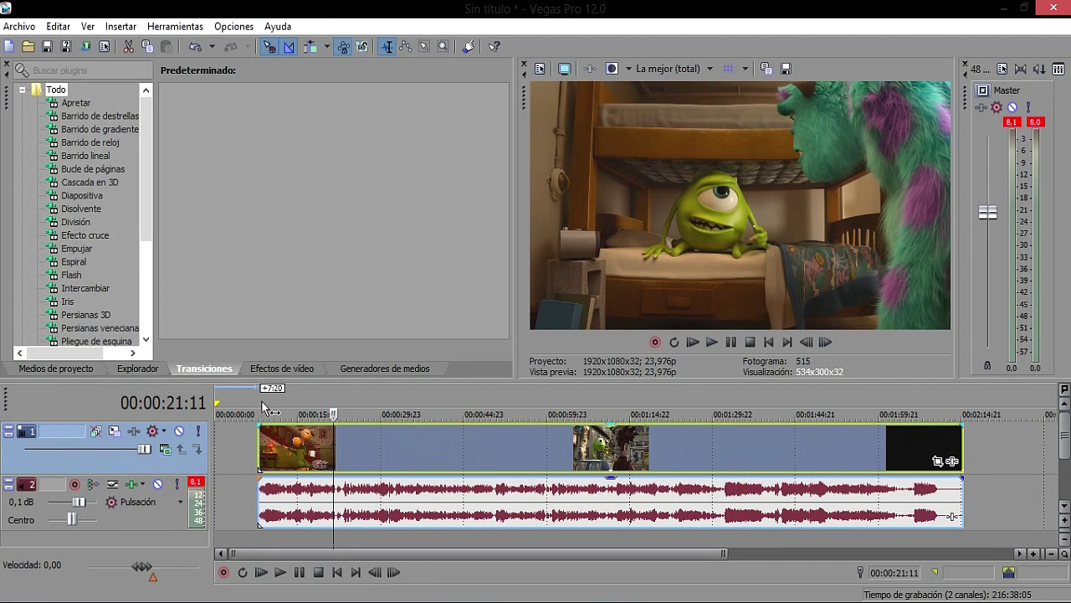
pyautogui.click(261, 412)
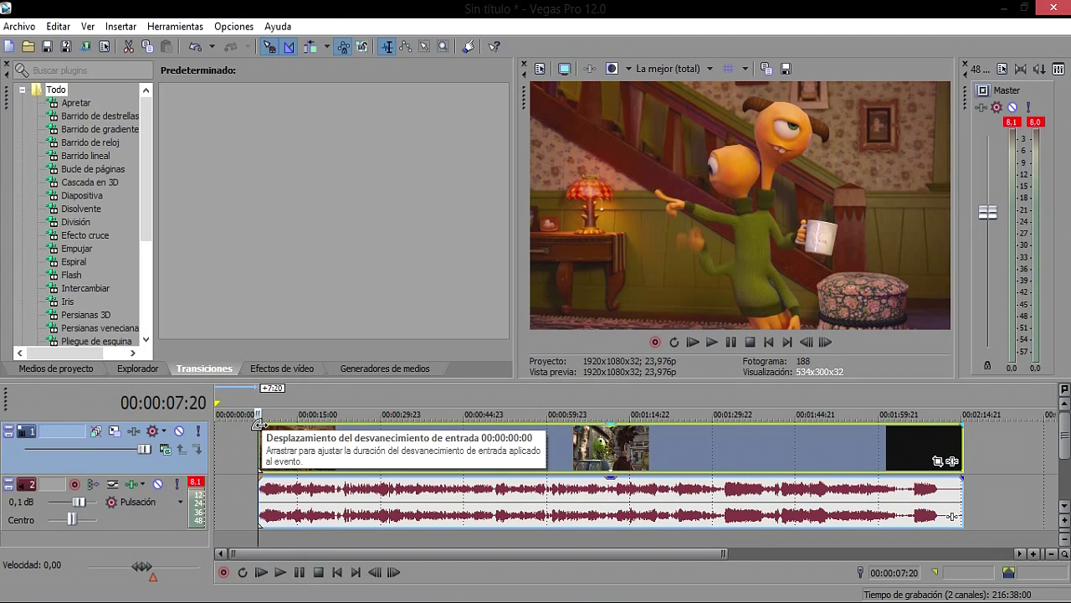
# - Add a fade-in of 00:00:01:20 to the start of the trailer's video and then shorten it
pyautogui.moveTo(259, 424); pyautogui.dragTo(263, 423)
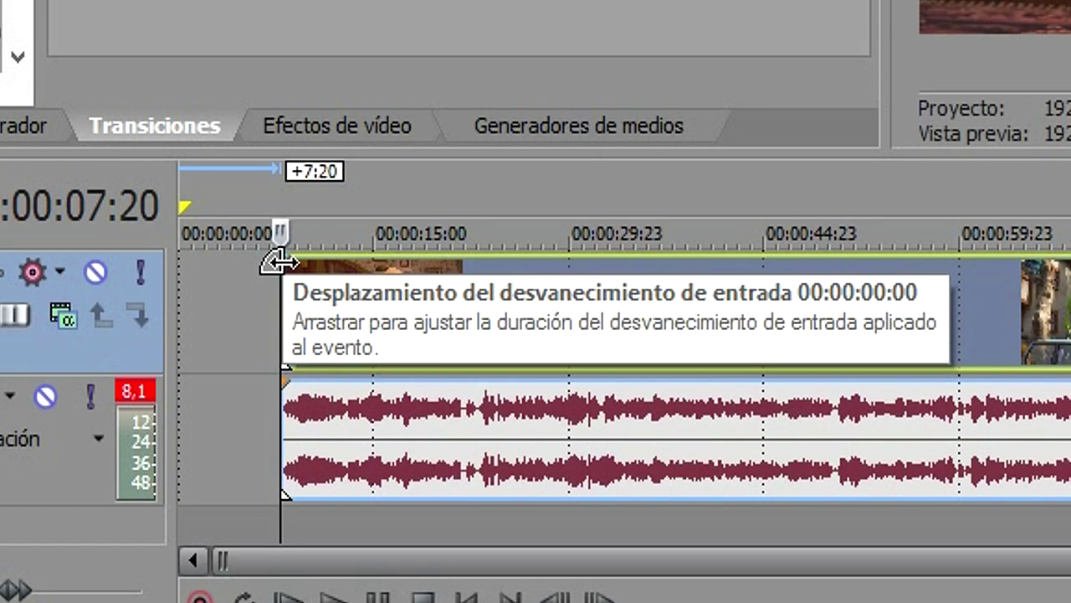
pyautogui.moveTo(280, 262); pyautogui.dragTo(301, 262)
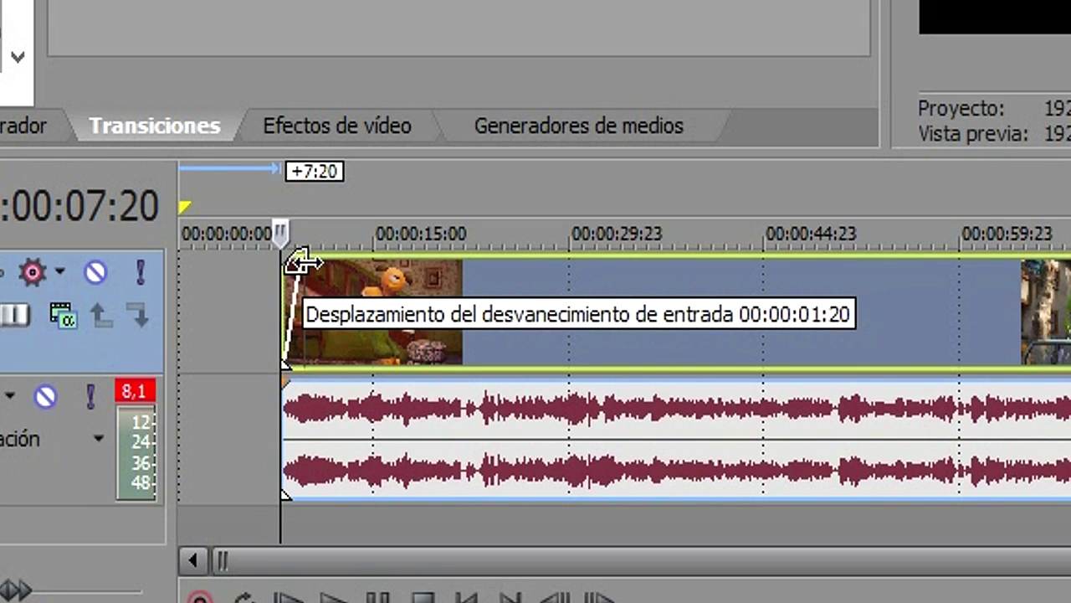
pyautogui.moveTo(300, 263); pyautogui.dragTo(285, 259)
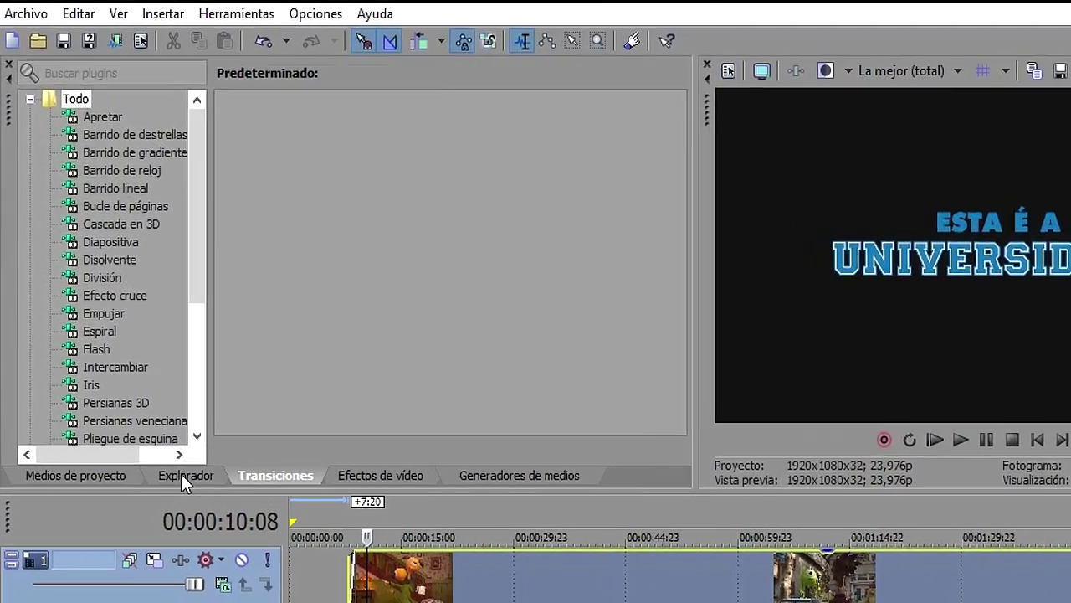
# - View the project's imported media and the computer folders from which files can be added
pyautogui.click(137, 368)
pyautogui.click(119, 503)
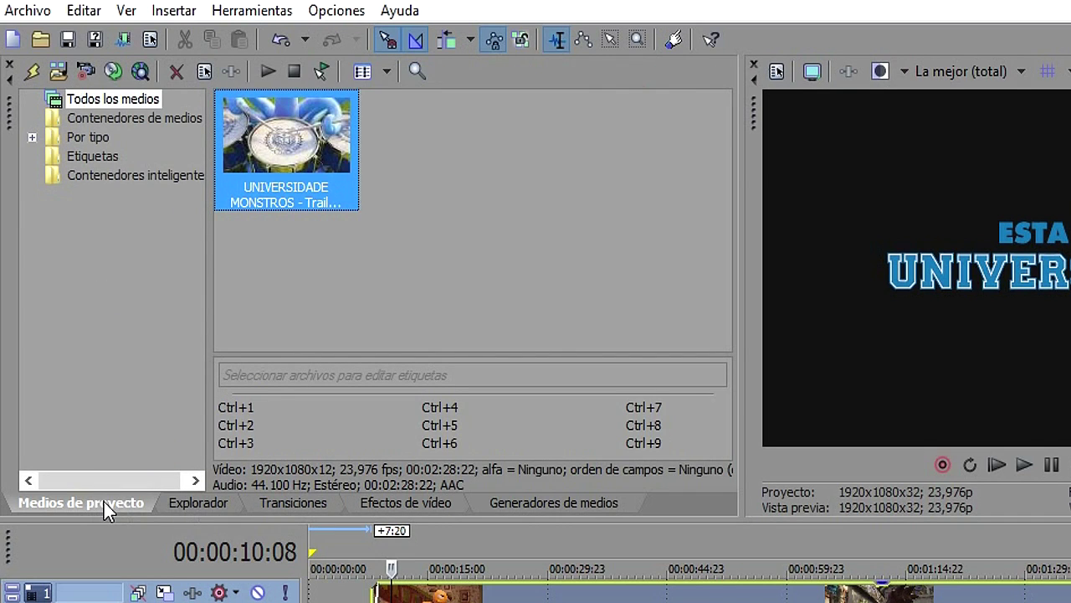
pyautogui.click(195, 505)
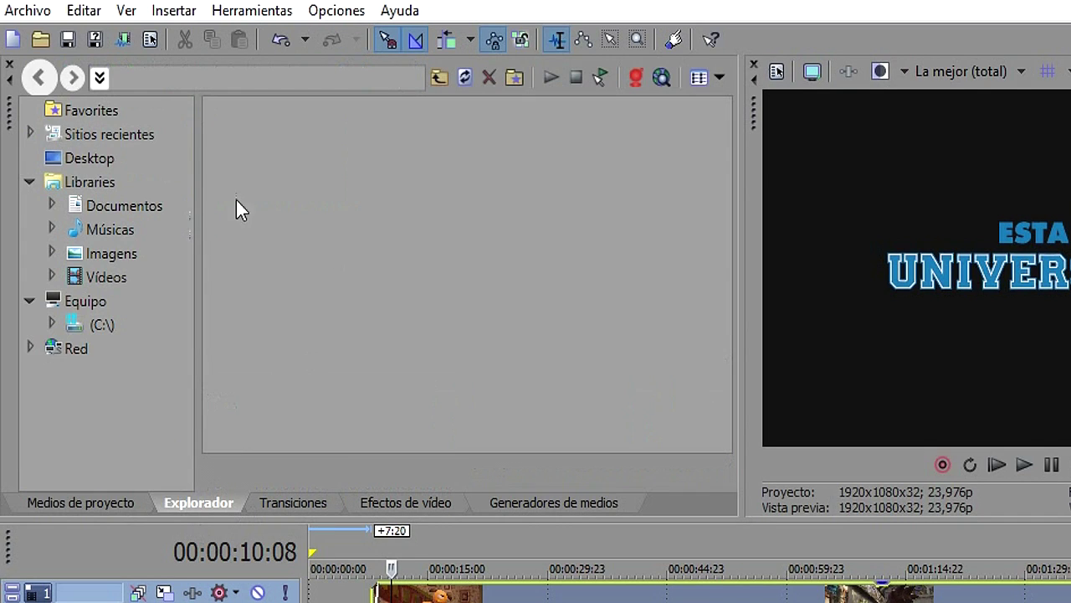
# - Apply the default Diapositiva transition to the fade-in at the start of the trailer's video and close its settings
pyautogui.click(301, 500)
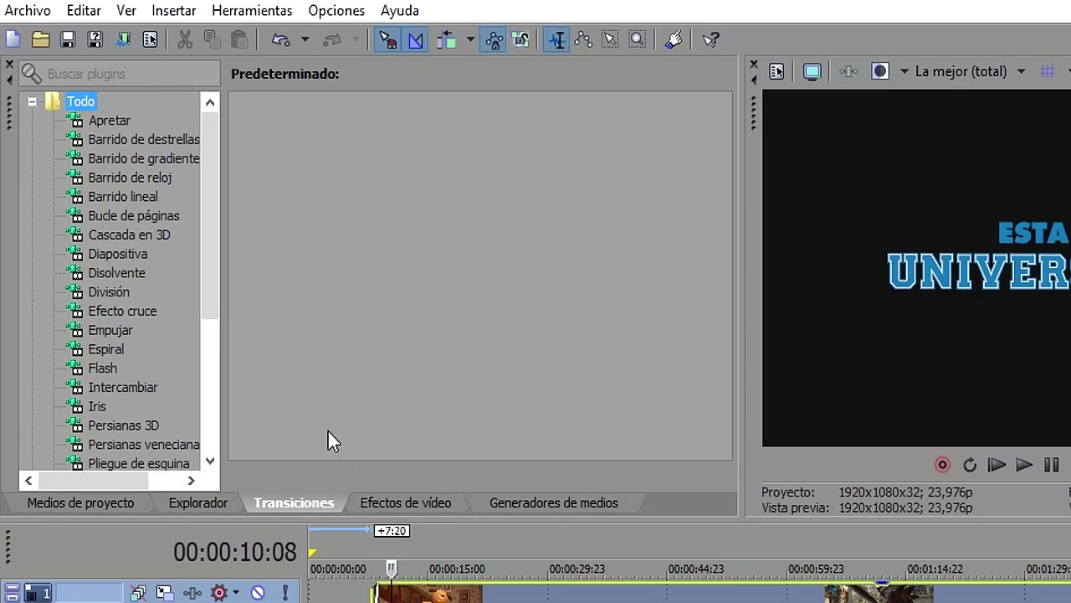
pyautogui.click(124, 253)
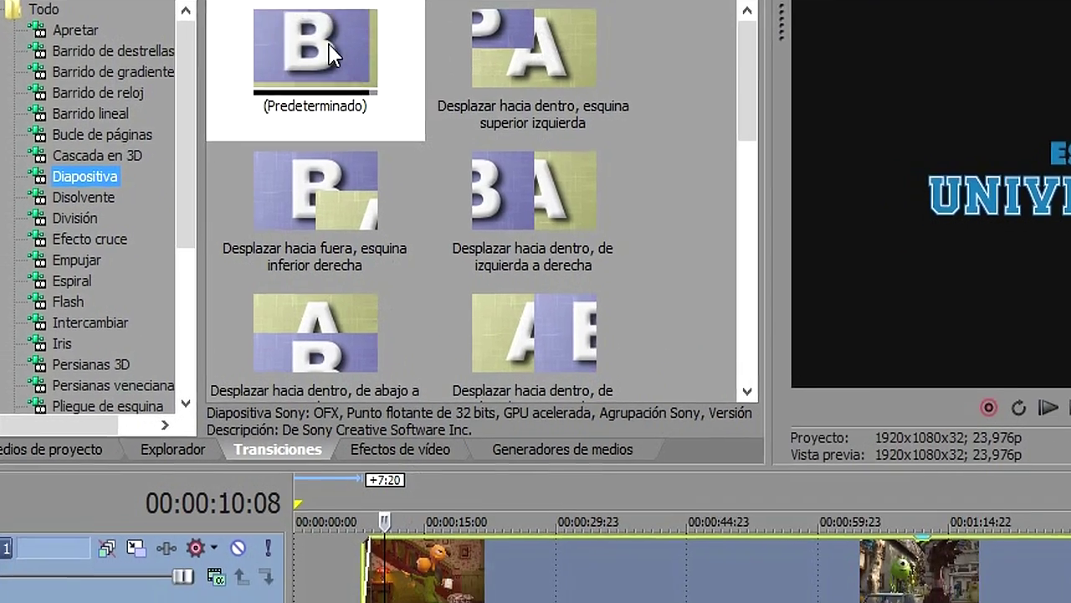
pyautogui.moveTo(336, 143); pyautogui.dragTo(359, 528)
pyautogui.moveTo(311, 276); pyautogui.dragTo(1070, 446)
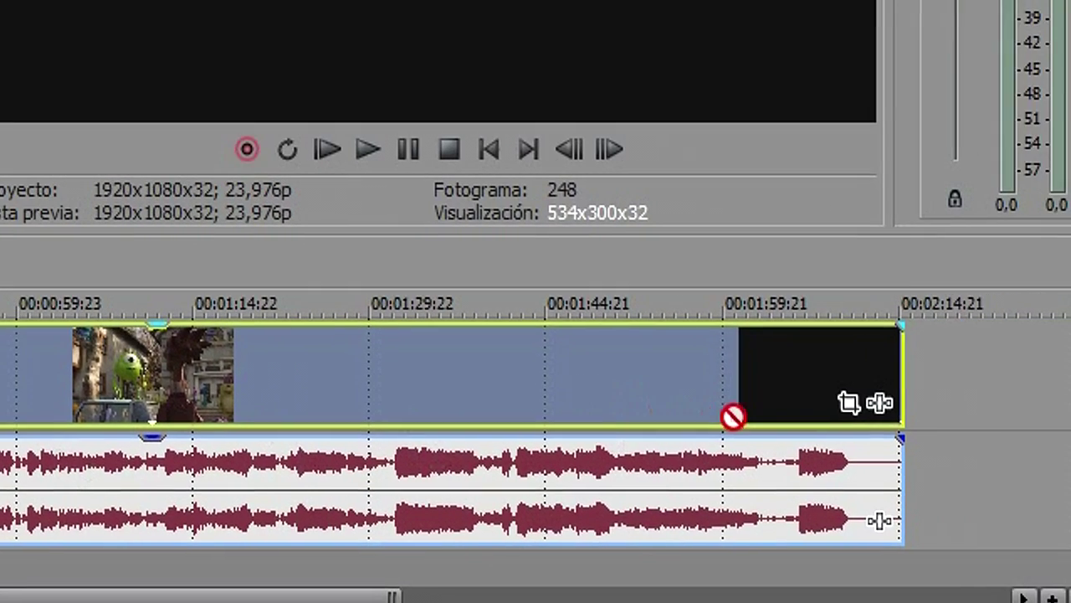
pyautogui.moveTo(733, 416)
pyautogui.mouseDown()
pyautogui.moveTo(909, 375)
pyautogui.moveTo(897, 402)
pyautogui.moveTo(640, 382)
pyautogui.moveTo(0, 371)
pyautogui.mouseUp()
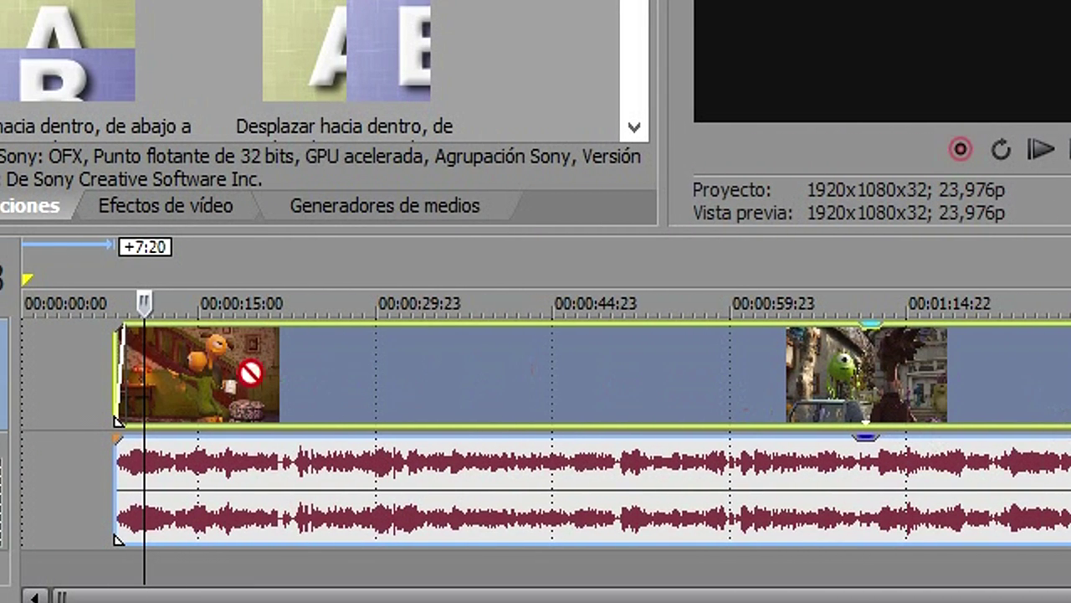
pyautogui.moveTo(250, 371); pyautogui.dragTo(126, 387)
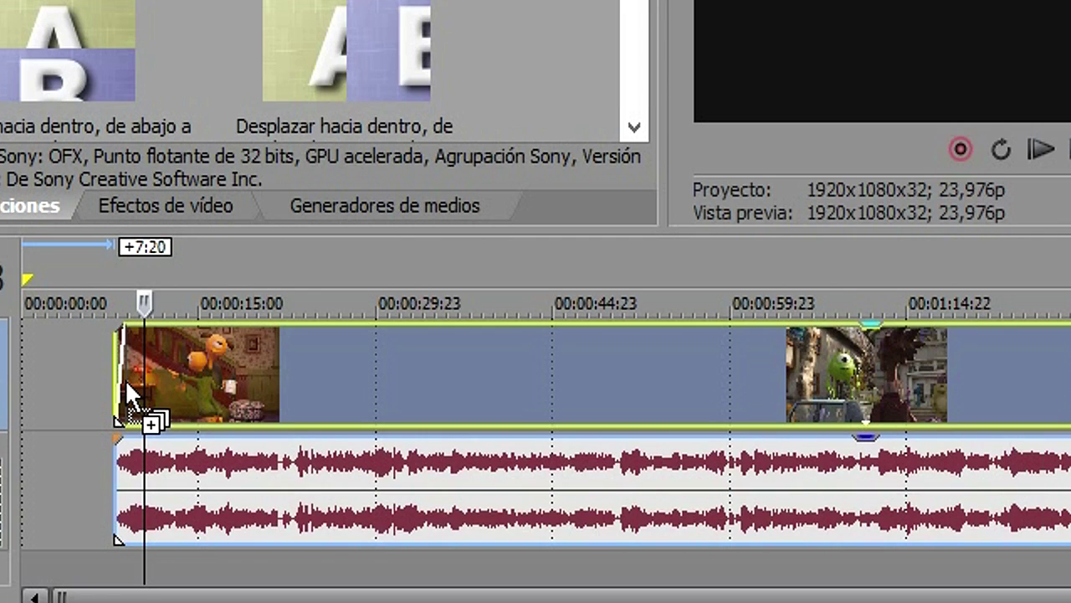
pyautogui.moveTo(126, 384); pyautogui.dragTo(127, 388)
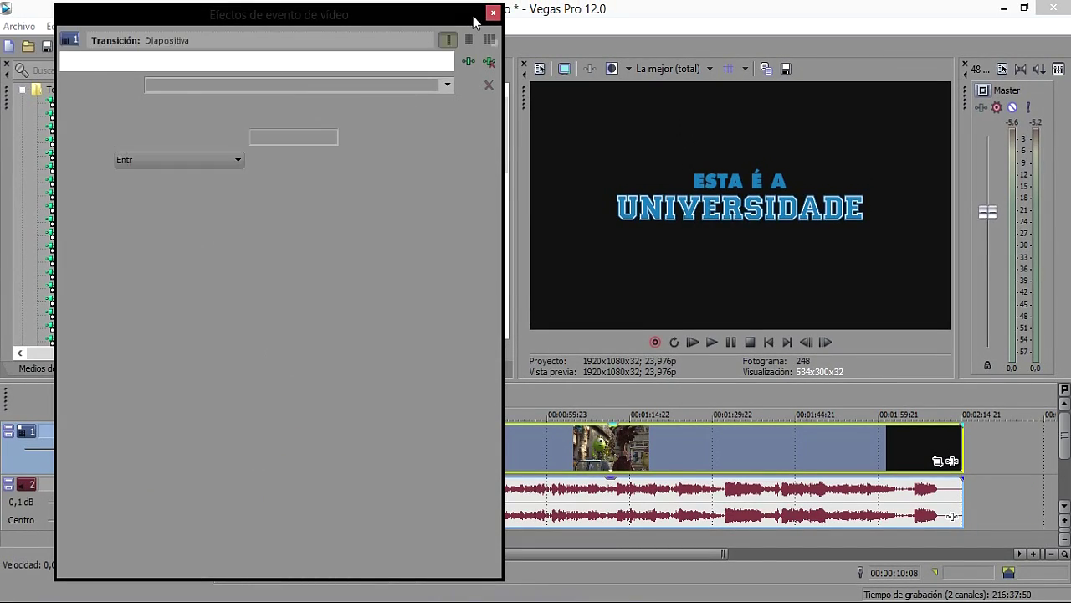
pyautogui.click(492, 13)
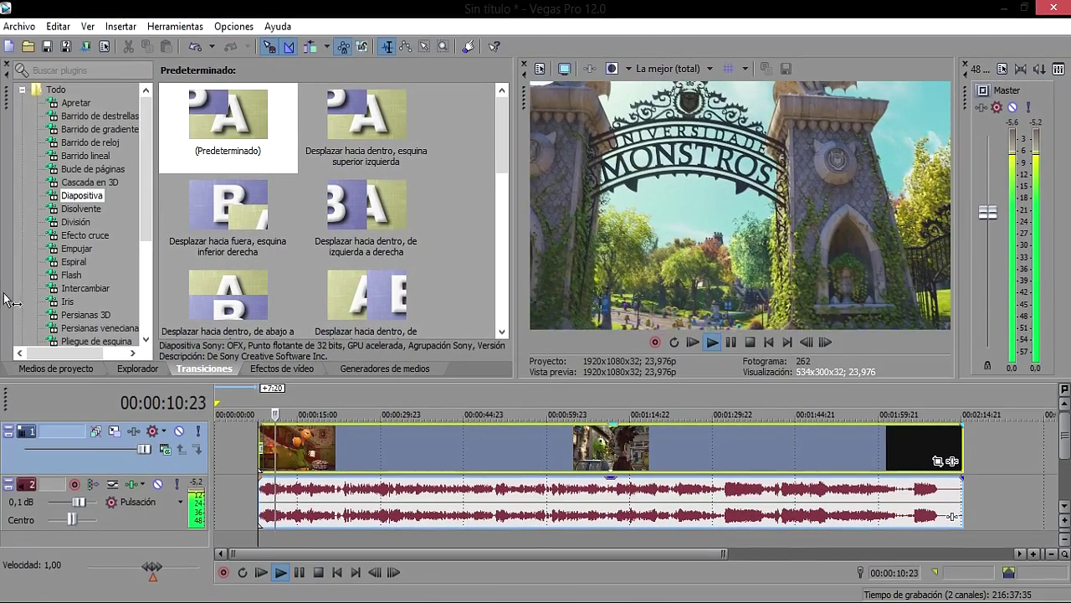
# - Move the trailer to the very start of the timeline and check the video preview in full screen
pyautogui.click(730, 342)
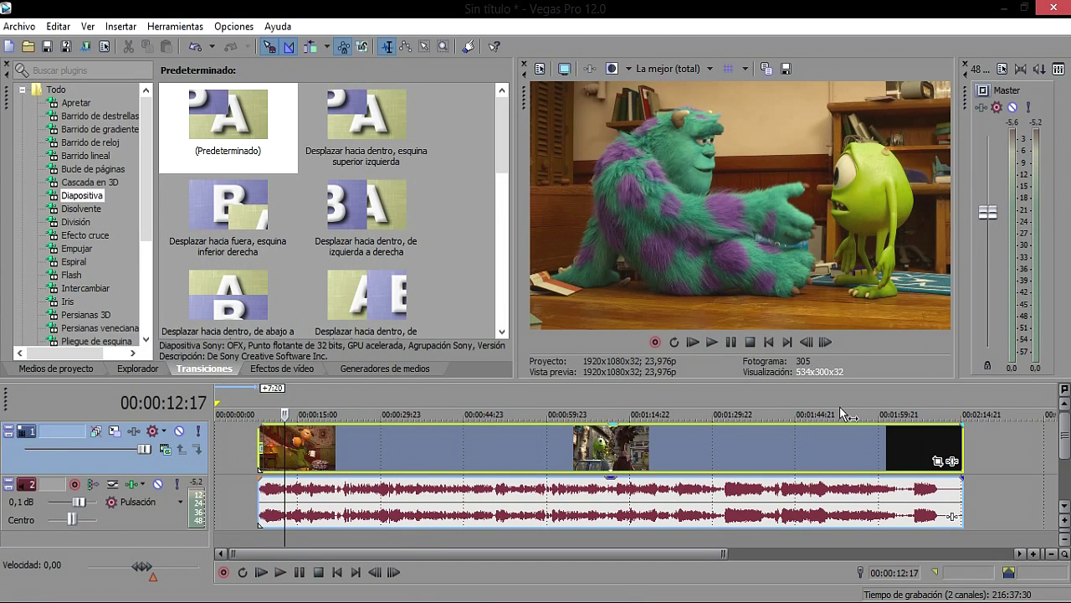
pyautogui.moveTo(422, 435); pyautogui.dragTo(349, 437)
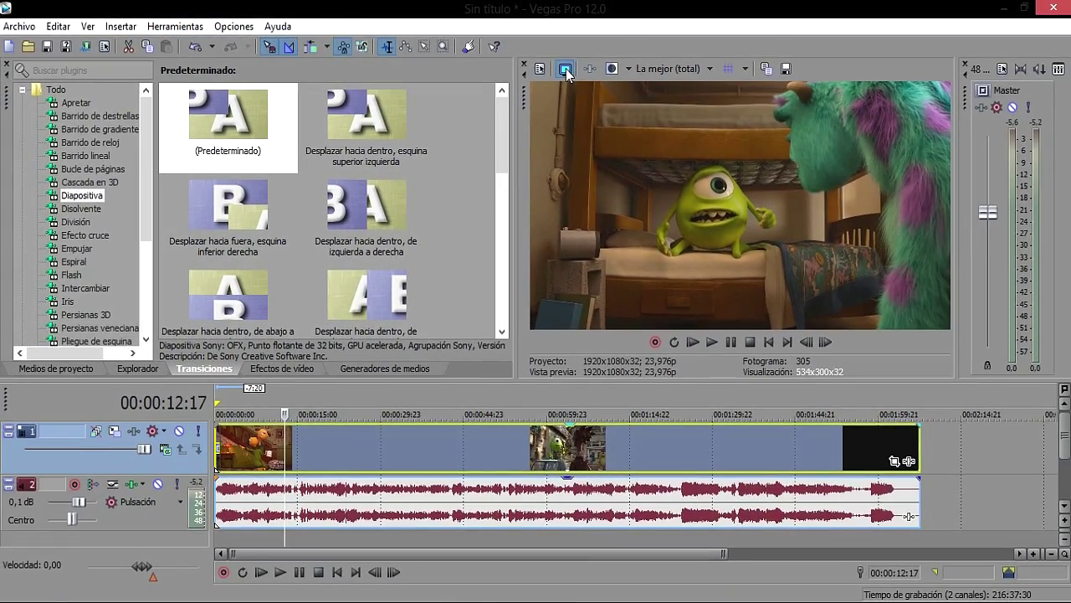
pyautogui.click(562, 70)
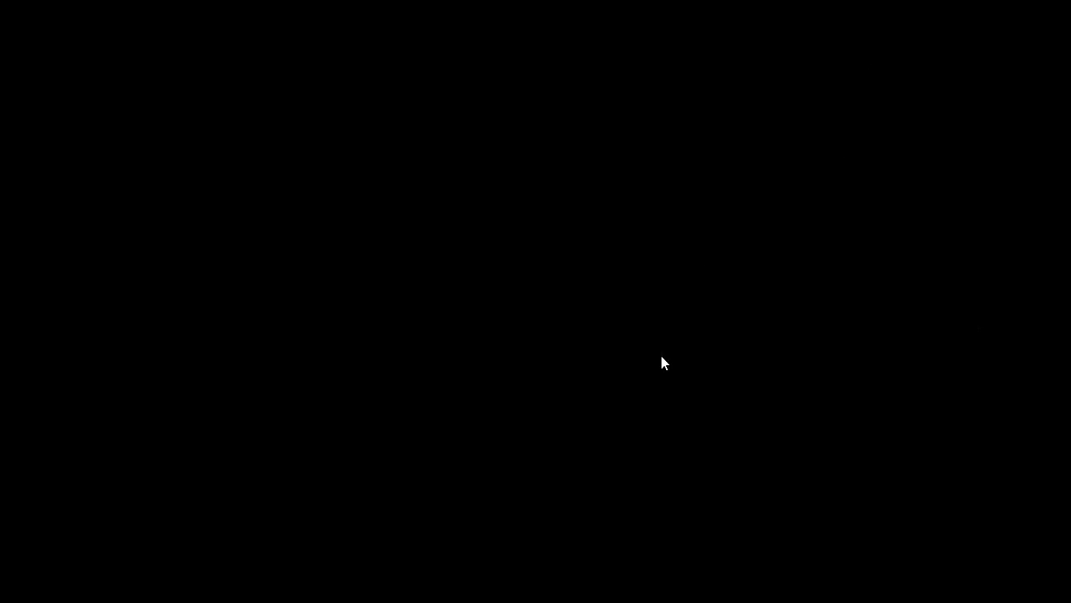
pyautogui.press('Escape')
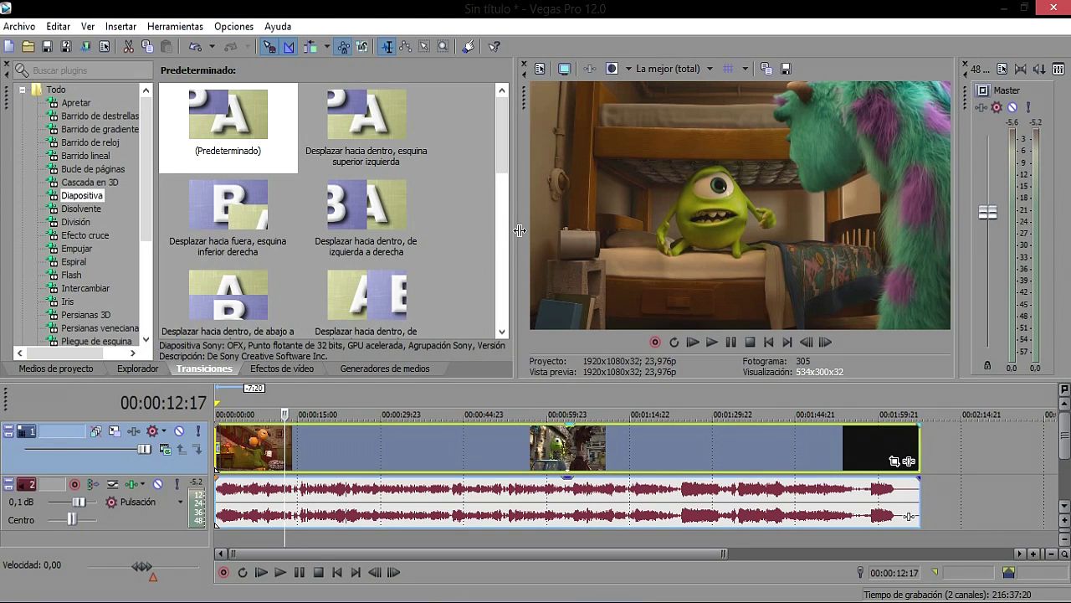
# - Apply the default Brillo y contraste effect to the trailer's video, with brightness -0,020 and contrast -0,048
pyautogui.click(283, 374)
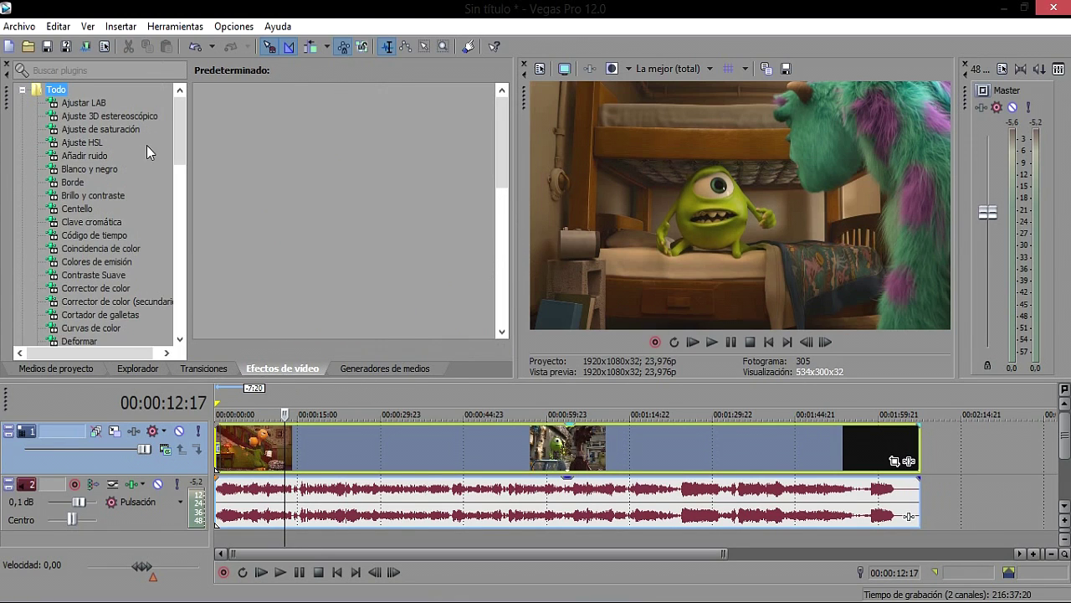
pyautogui.moveTo(178, 147)
pyautogui.mouseDown()
pyautogui.moveTo(177, 177)
pyautogui.moveTo(180, 157)
pyautogui.mouseUp()
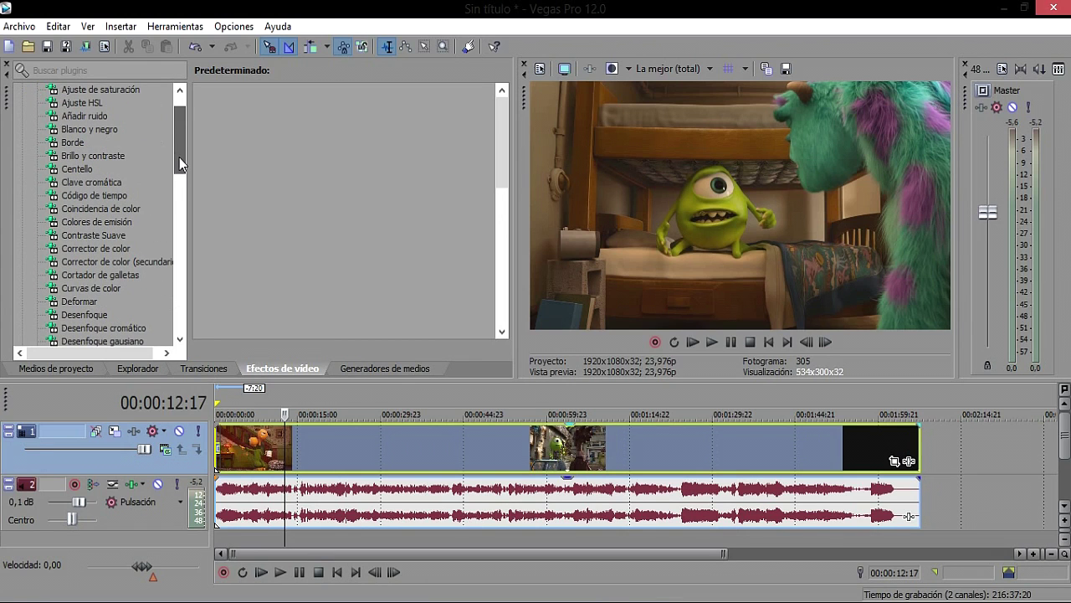
pyautogui.click(104, 159)
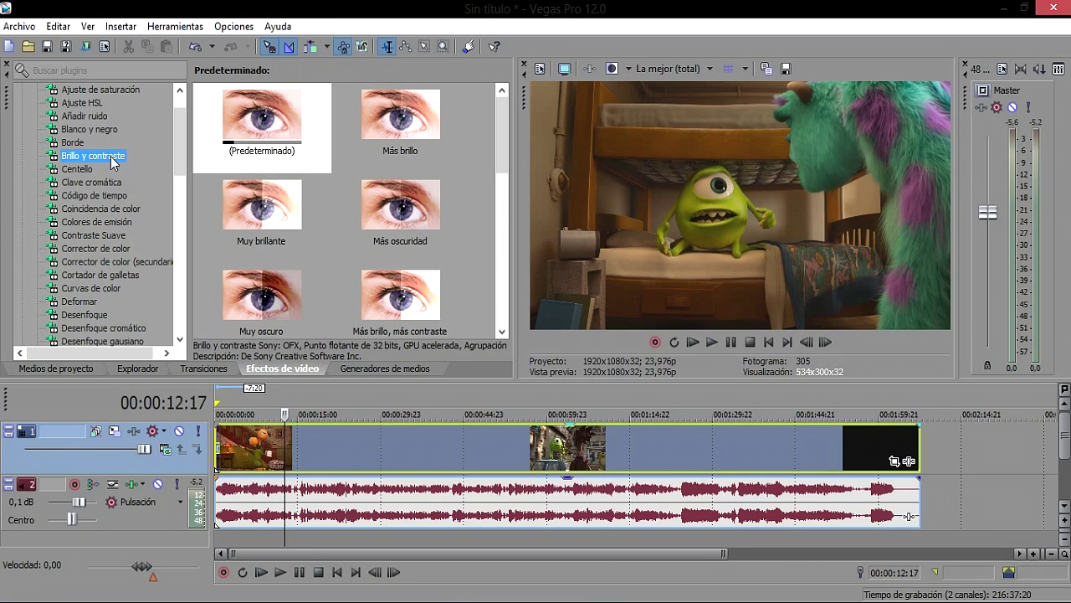
pyautogui.click(268, 128)
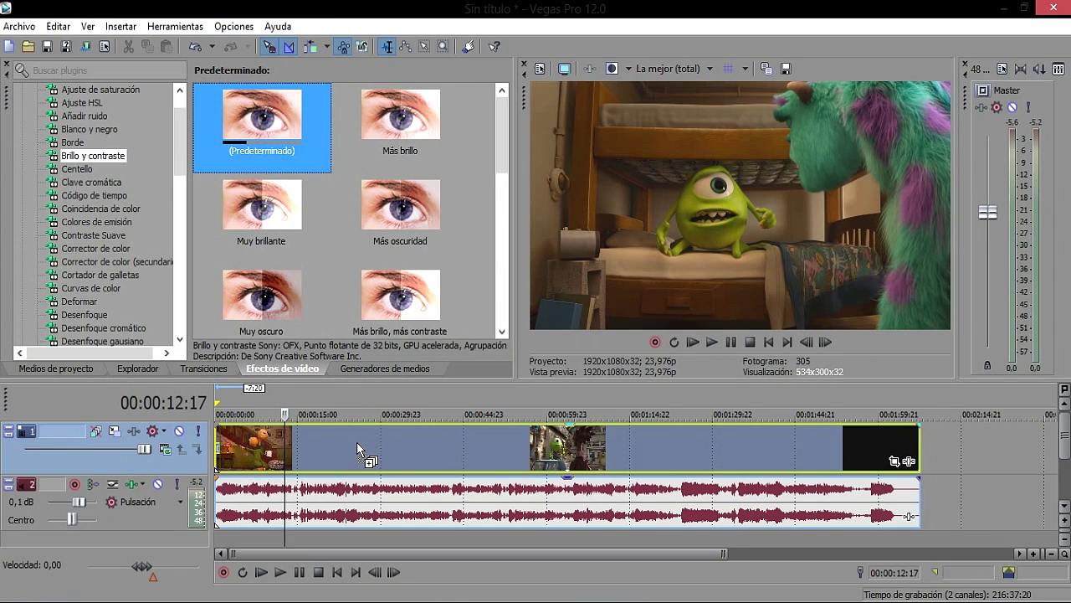
pyautogui.moveTo(356, 442); pyautogui.dragTo(357, 443)
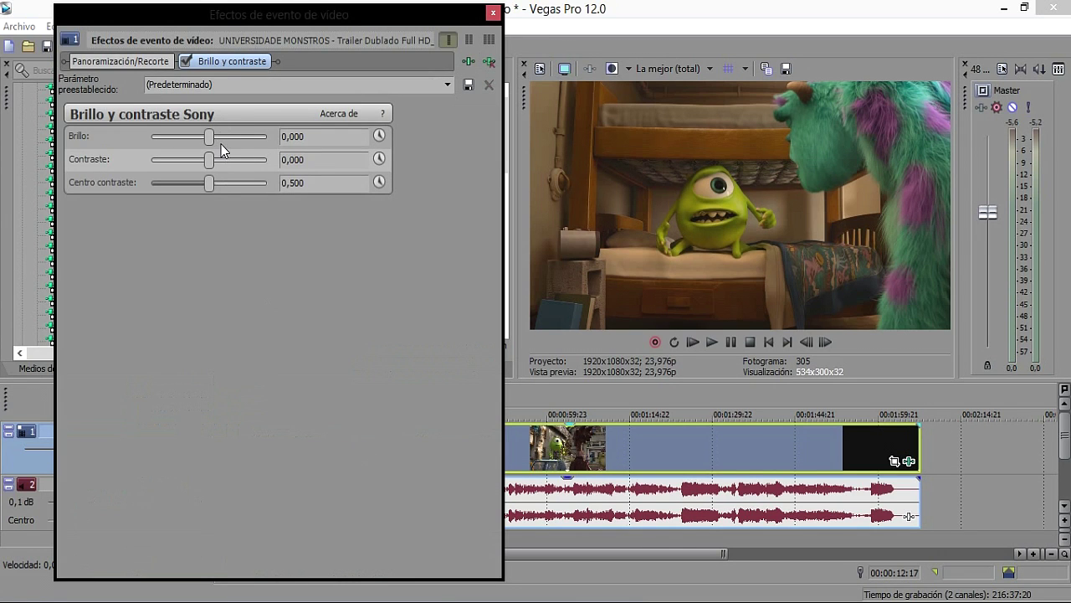
pyautogui.moveTo(212, 159)
pyautogui.mouseDown()
pyautogui.moveTo(260, 160)
pyautogui.moveTo(181, 160)
pyautogui.moveTo(210, 159)
pyautogui.moveTo(212, 170)
pyautogui.moveTo(219, 138)
pyautogui.moveTo(209, 148)
pyautogui.mouseUp()
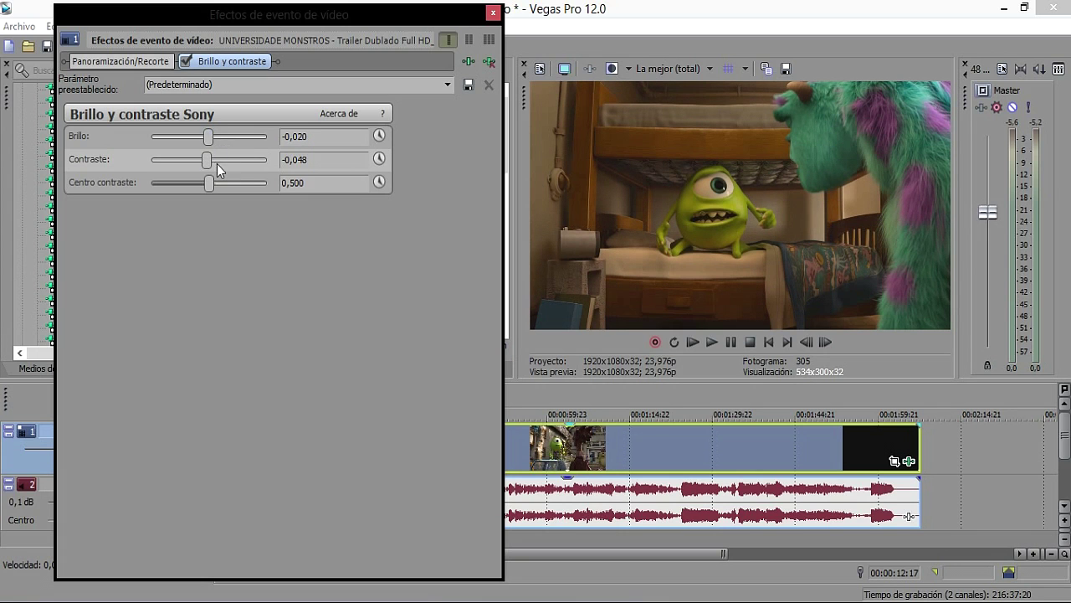
# - Remove the Brillo y contraste effect from the trailer's video and close the effects window
pyautogui.click(488, 61)
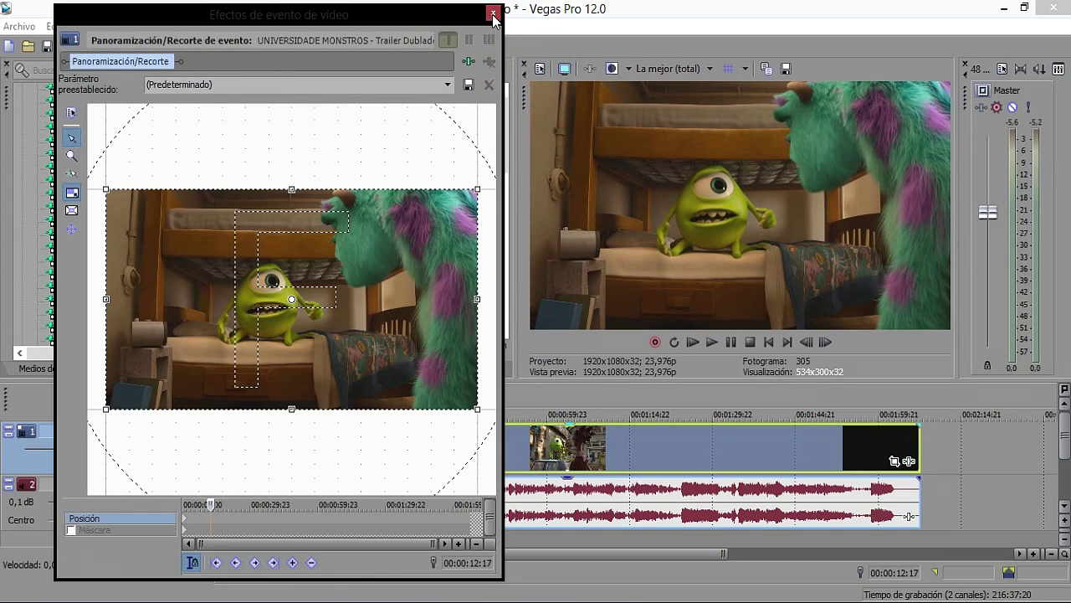
pyautogui.click(493, 14)
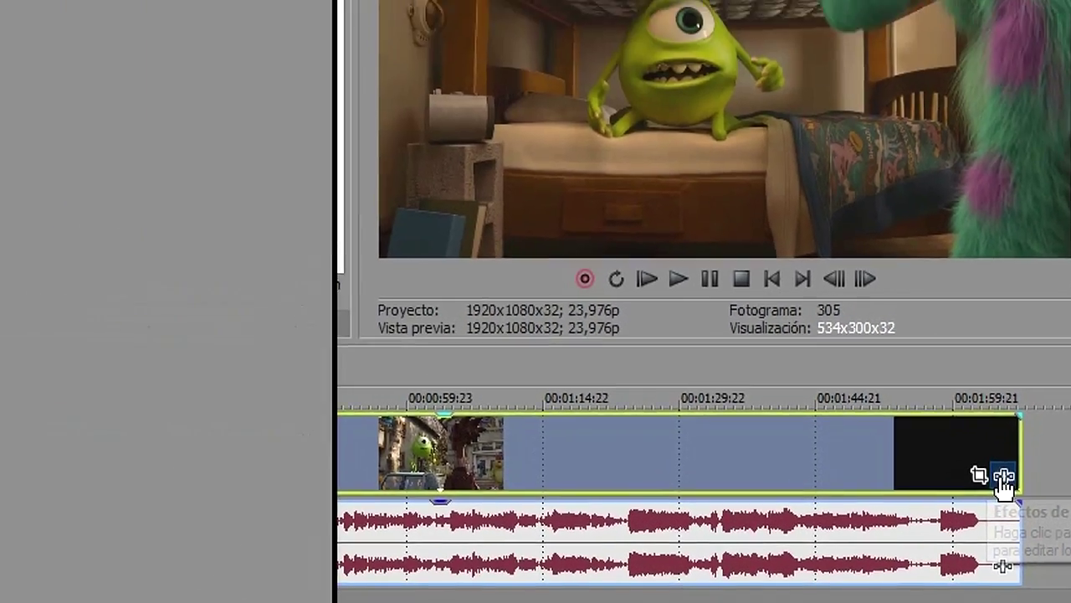
# - View the effect plugins available for the trailer's video and for its audio, without adding any
pyautogui.click(1004, 477)
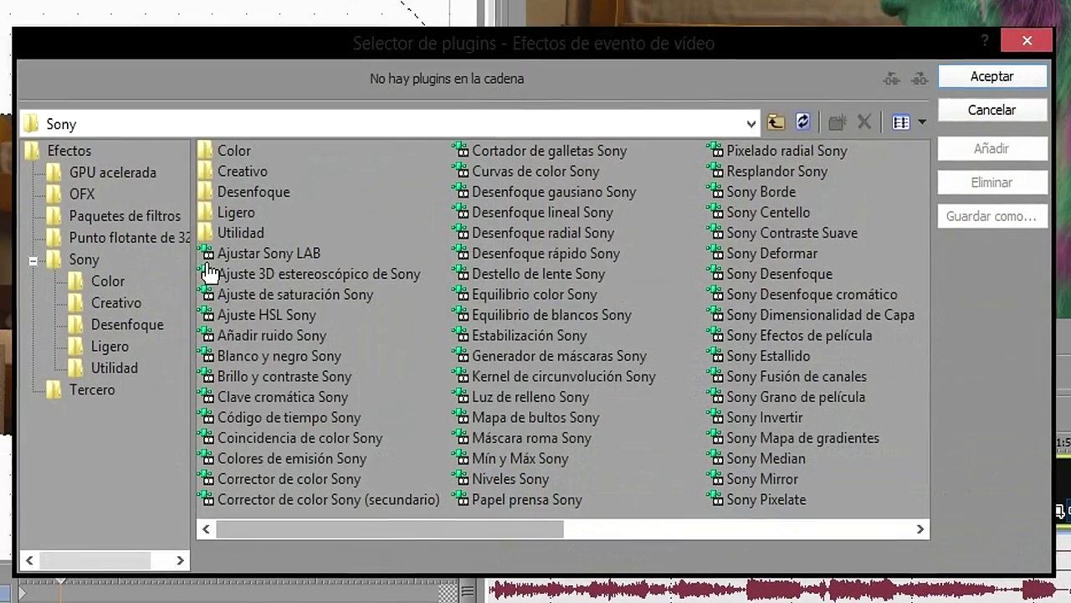
pyautogui.moveTo(494, 532)
pyautogui.mouseDown()
pyautogui.moveTo(640, 541)
pyautogui.moveTo(497, 539)
pyautogui.mouseUp()
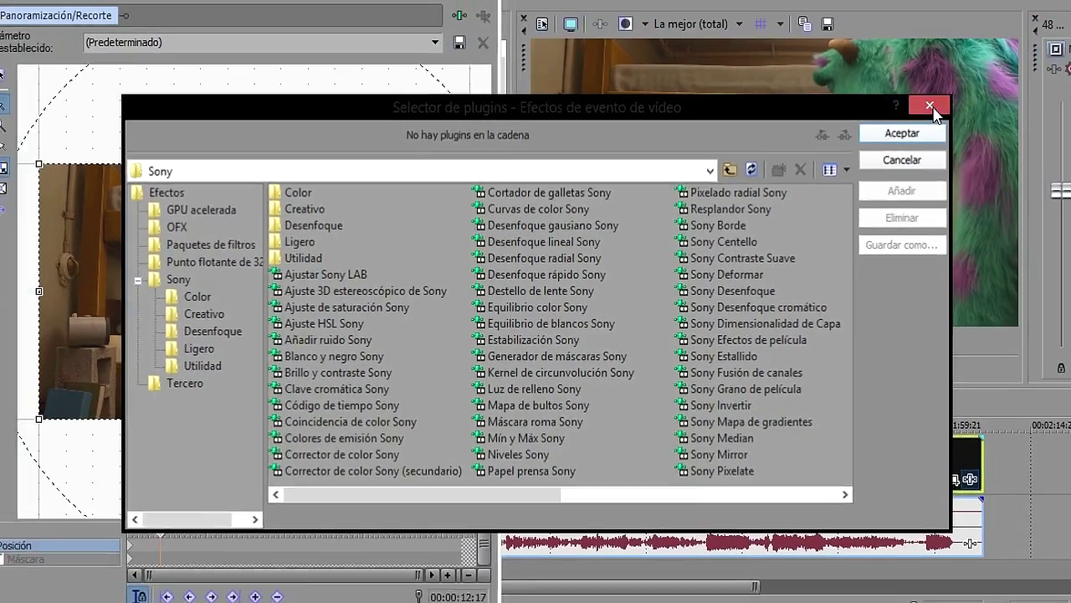
pyautogui.click(1030, 47)
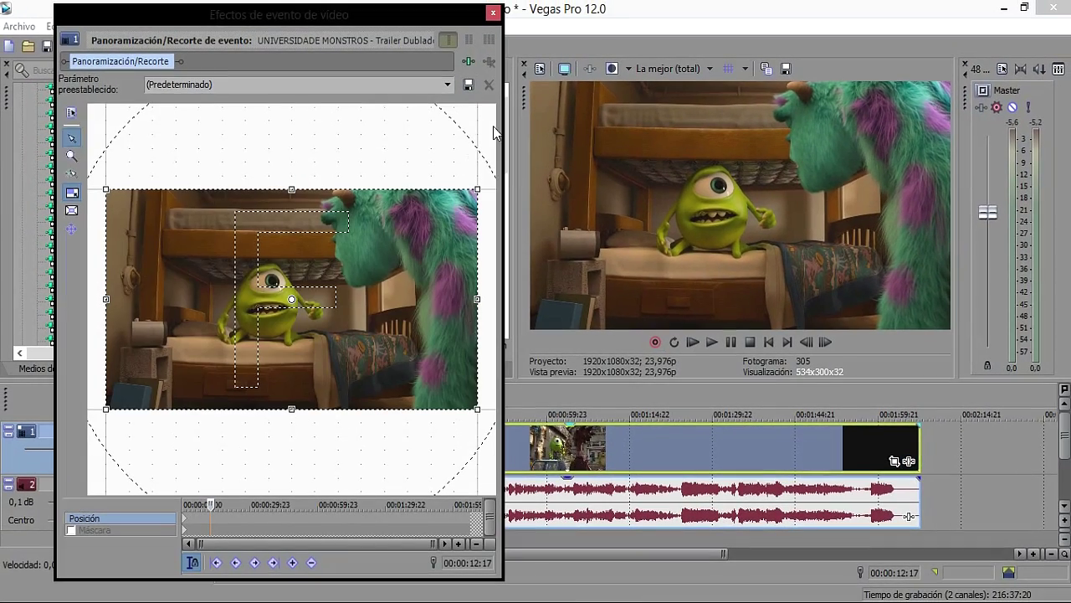
pyautogui.click(495, 13)
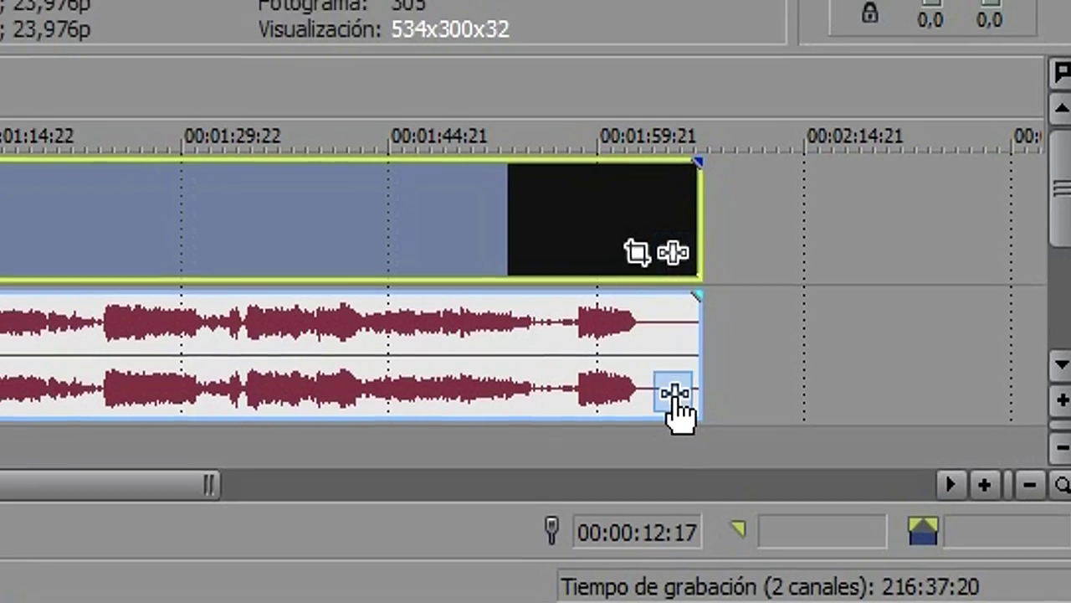
pyautogui.click(677, 393)
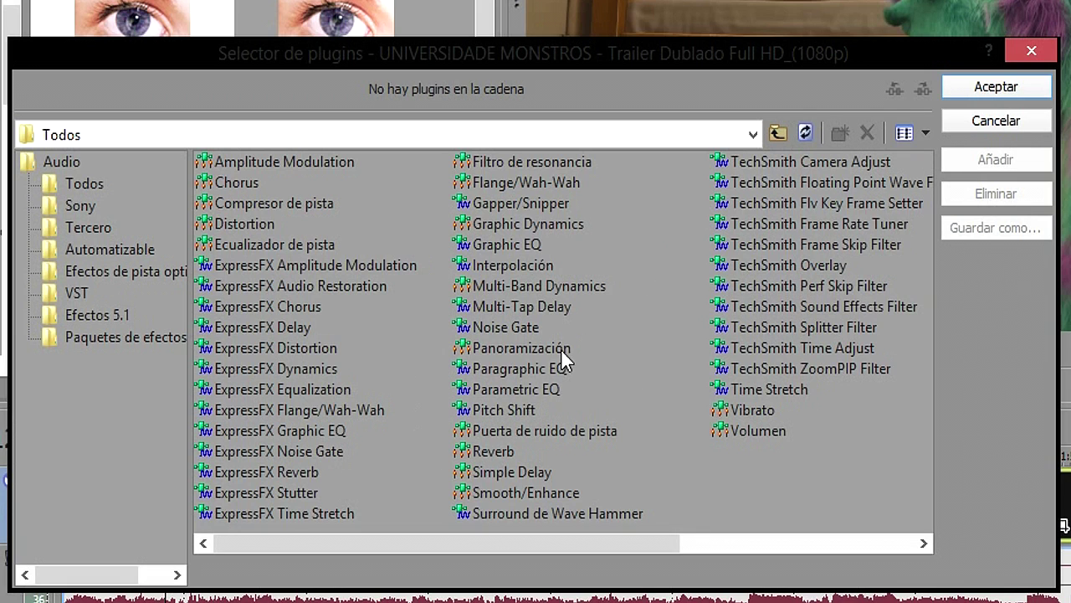
pyautogui.click(1030, 52)
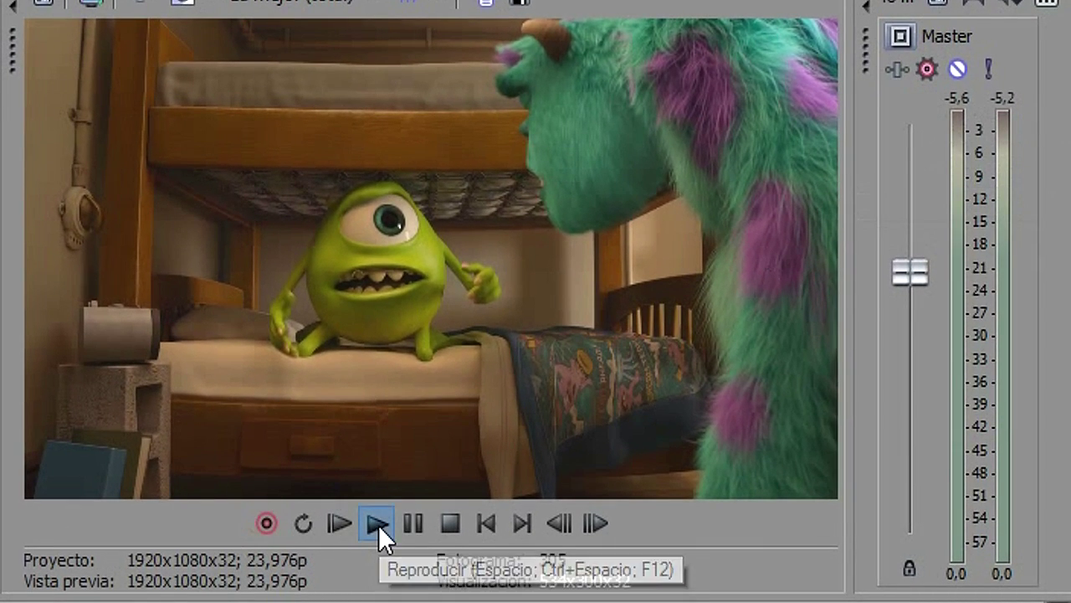
# - Play the trailer from 00:00:12:17 and place the playhead at 00:00:24:09
pyautogui.click(377, 523)
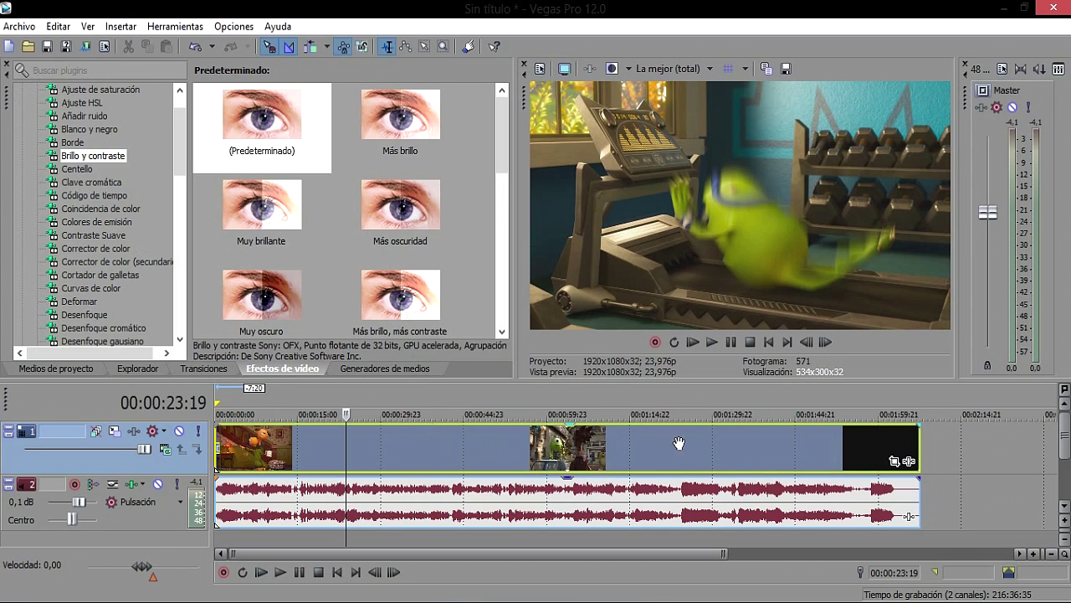
pyautogui.click(1051, 553)
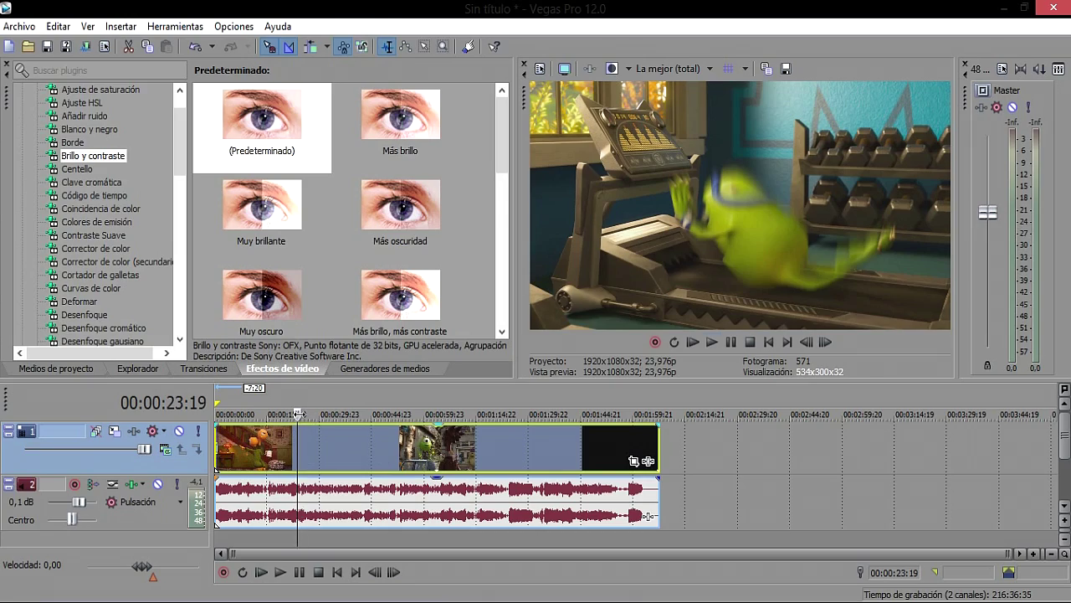
pyautogui.click(300, 413)
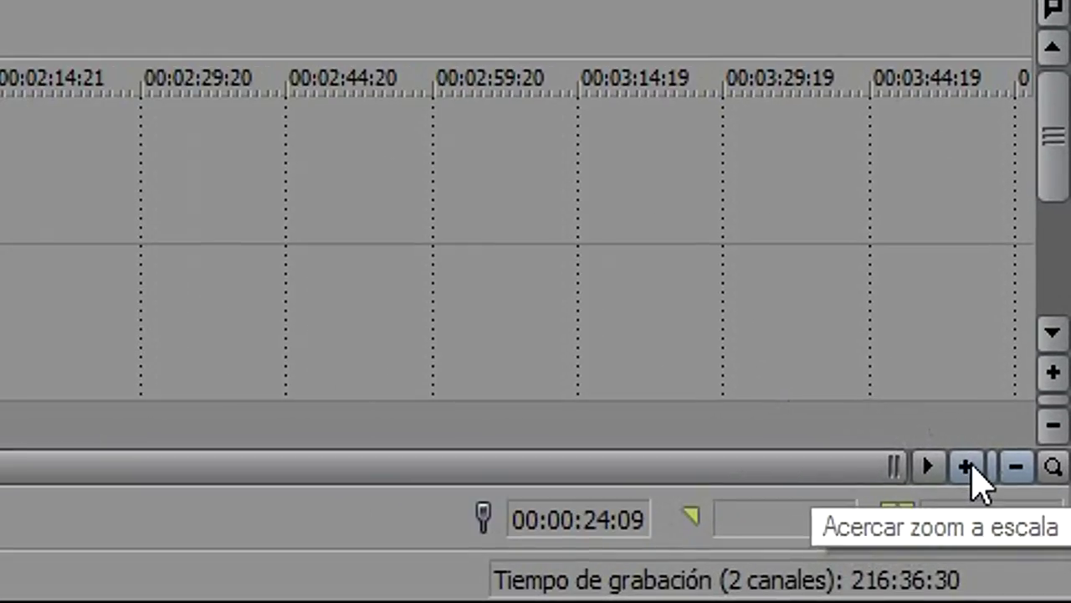
# - Position the playhead frame-accurately at 00:00:23:14 on the trailer
pyautogui.click(967, 467)
pyautogui.click(967, 467)
pyautogui.click(967, 467)
pyautogui.click(967, 467)
pyautogui.click(967, 467)
pyautogui.click(966, 467)
pyautogui.click(966, 467)
pyautogui.click(967, 467)
pyautogui.click(966, 467)
pyautogui.click(967, 467)
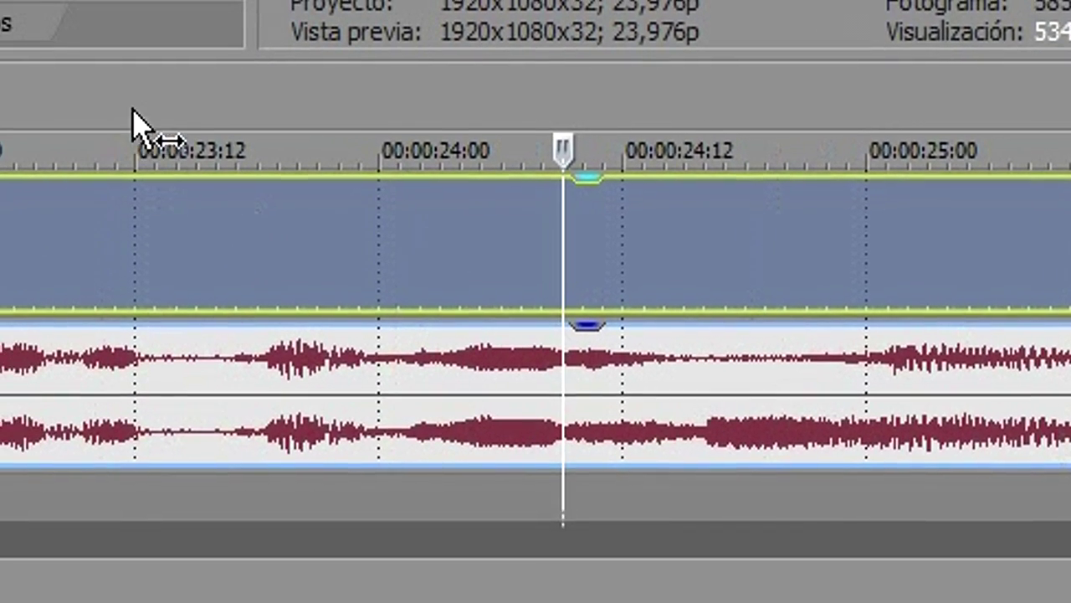
pyautogui.click(202, 122)
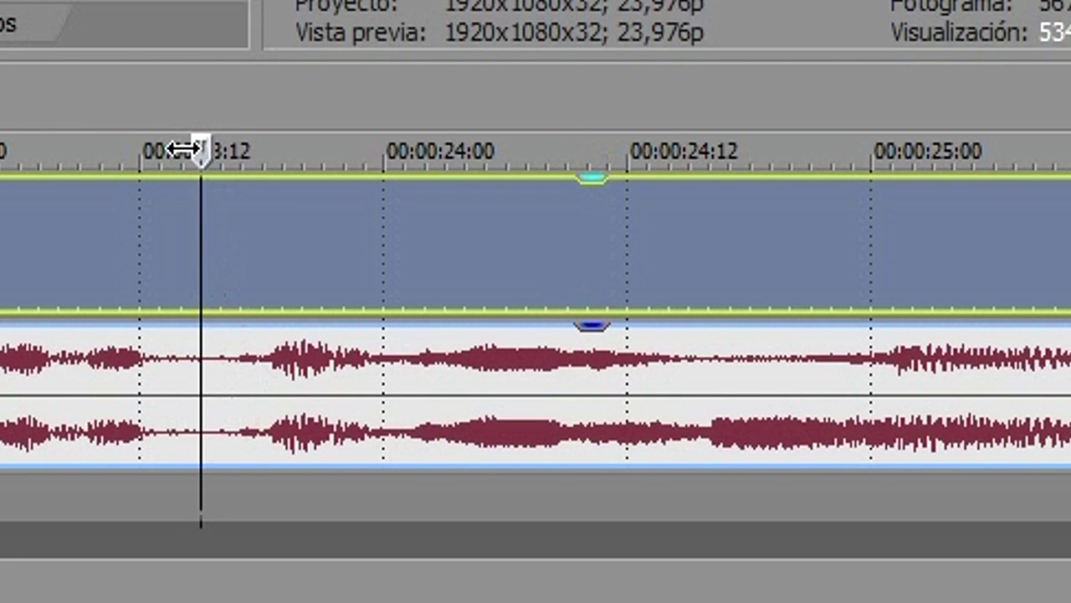
pyautogui.moveTo(192, 148); pyautogui.dragTo(182, 149)
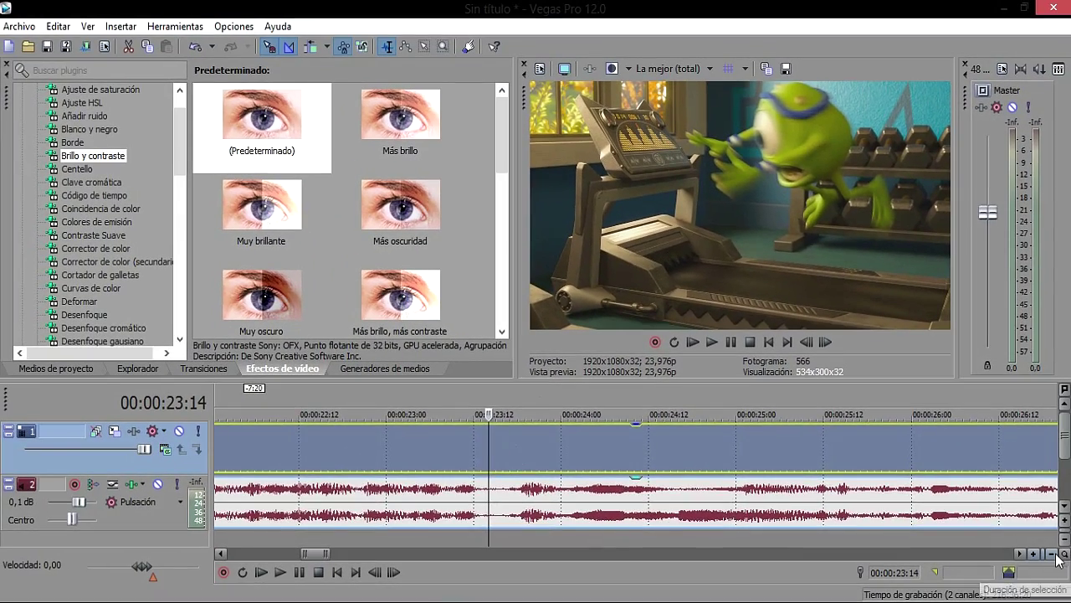
pyautogui.press('Down')
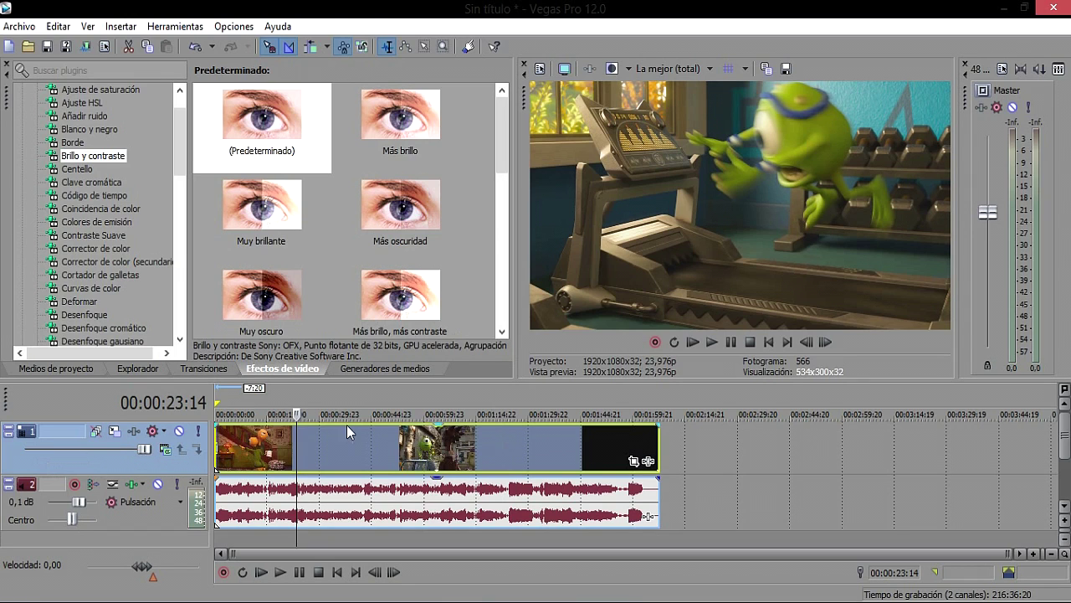
# - Set the time selection to the trailer's full length and split its video and audio at 00:01:20:09
pyautogui.doubleClick(399, 401)
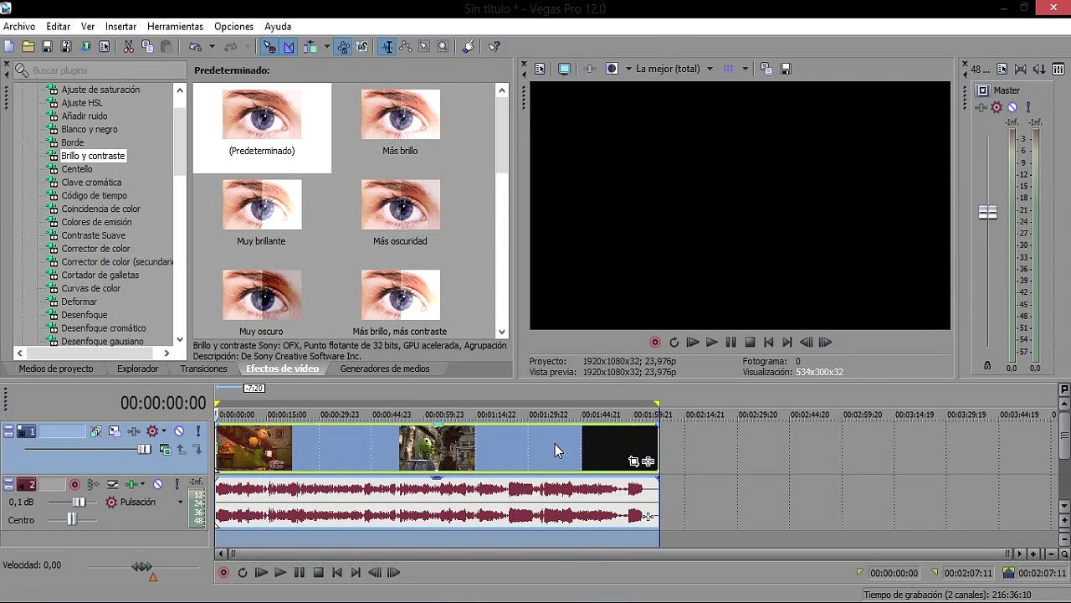
pyautogui.click(495, 393)
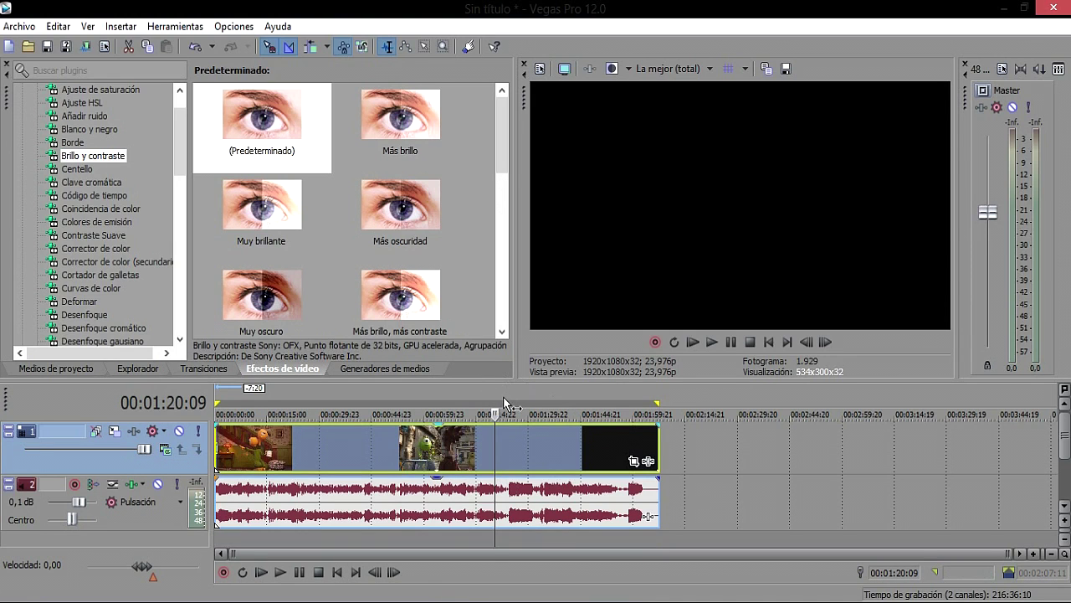
pyautogui.press('s')
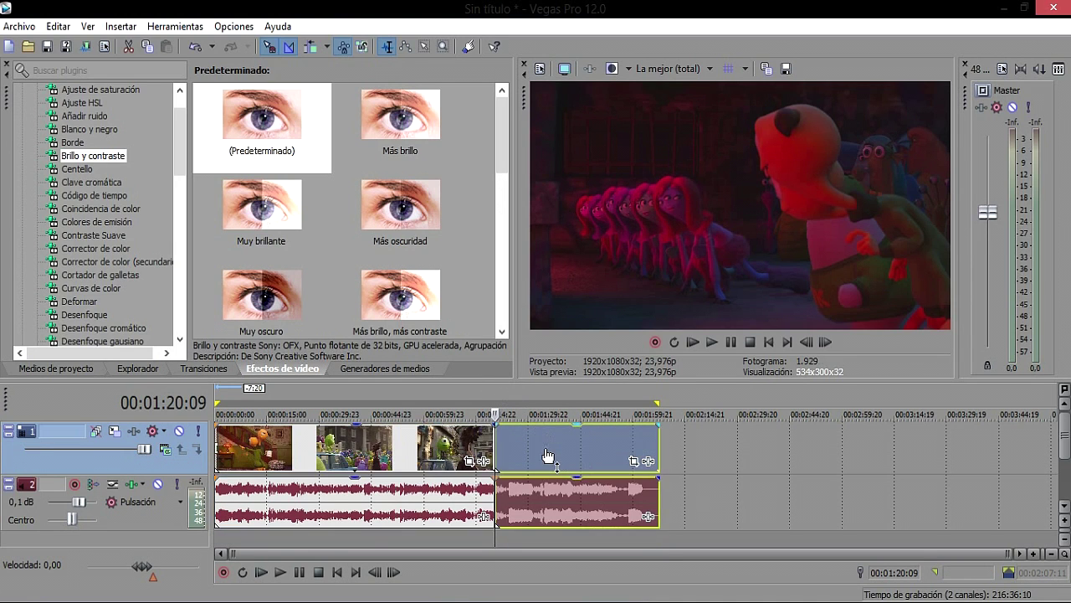
# - Move the trailer's second clip 38:09 later, leaving a gap, and end the time selection at 00:01:20:09
pyautogui.moveTo(544, 448); pyautogui.dragTo(679, 452)
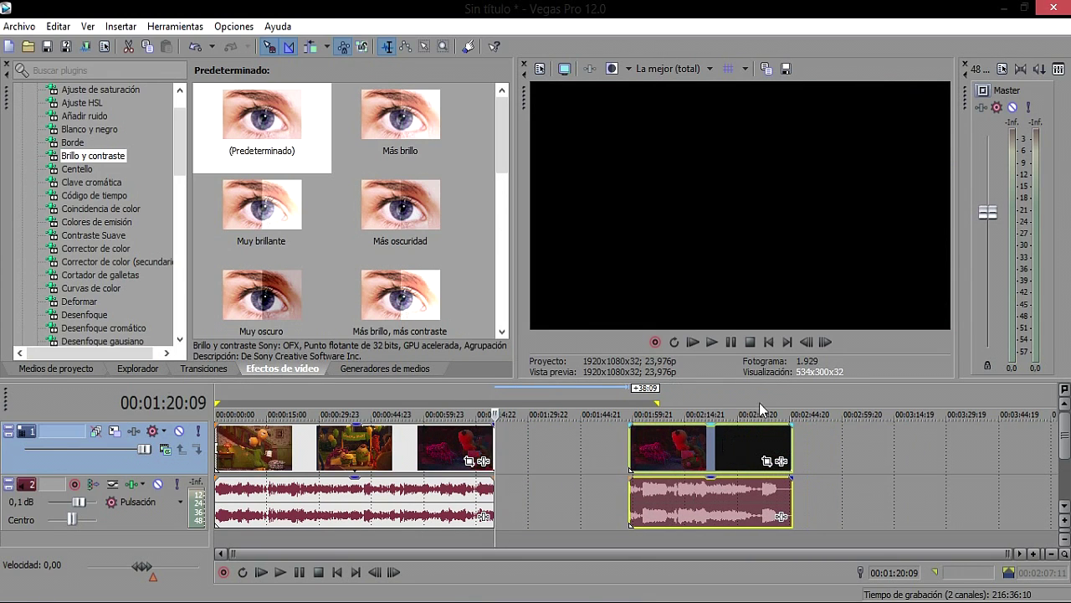
pyautogui.doubleClick(350, 387)
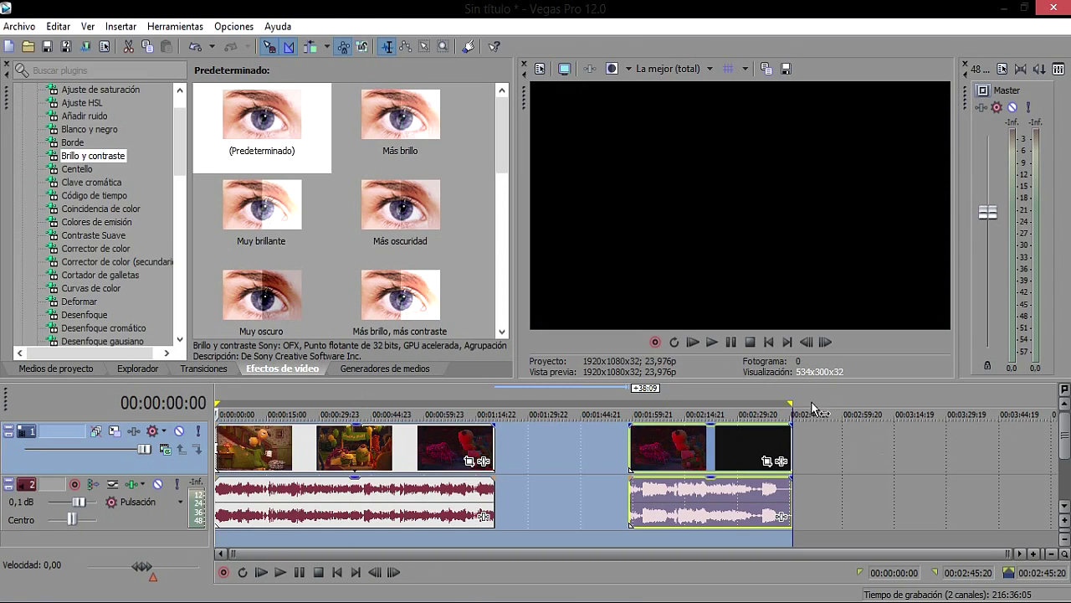
pyautogui.moveTo(795, 405); pyautogui.dragTo(497, 395)
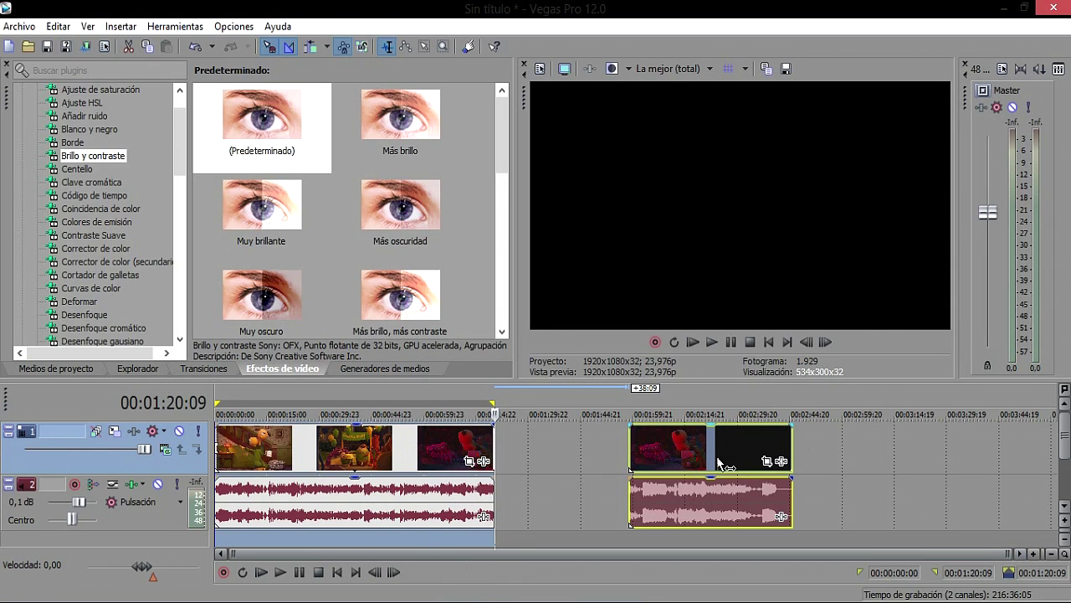
pyautogui.click(382, 395)
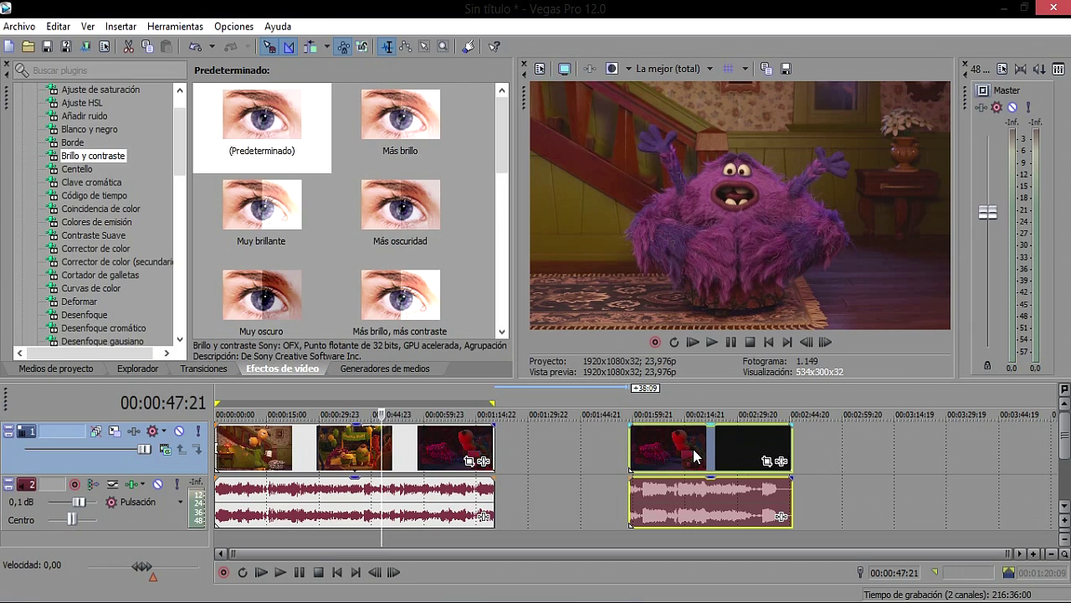
# - Move the second clip back against the end of the first one and set the time selection to the trailer's full length
pyautogui.doubleClick(356, 390)
pyautogui.moveTo(642, 452); pyautogui.dragTo(509, 452)
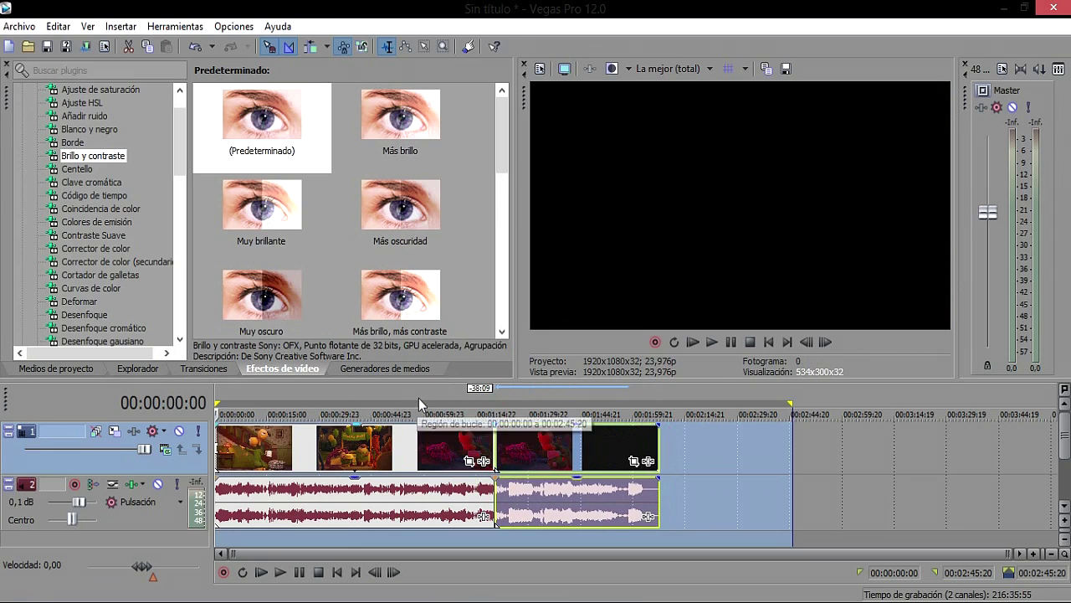
pyautogui.doubleClick(420, 396)
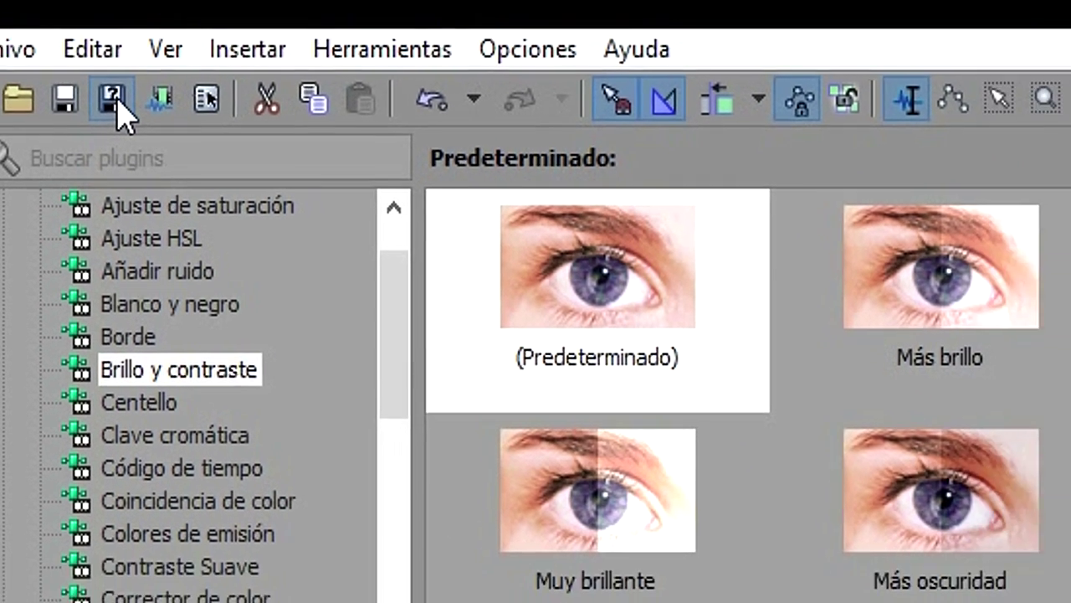
# - Save the project as teste in the Sony Vegas projects folder and start a new empty project
pyautogui.click(173, 123)
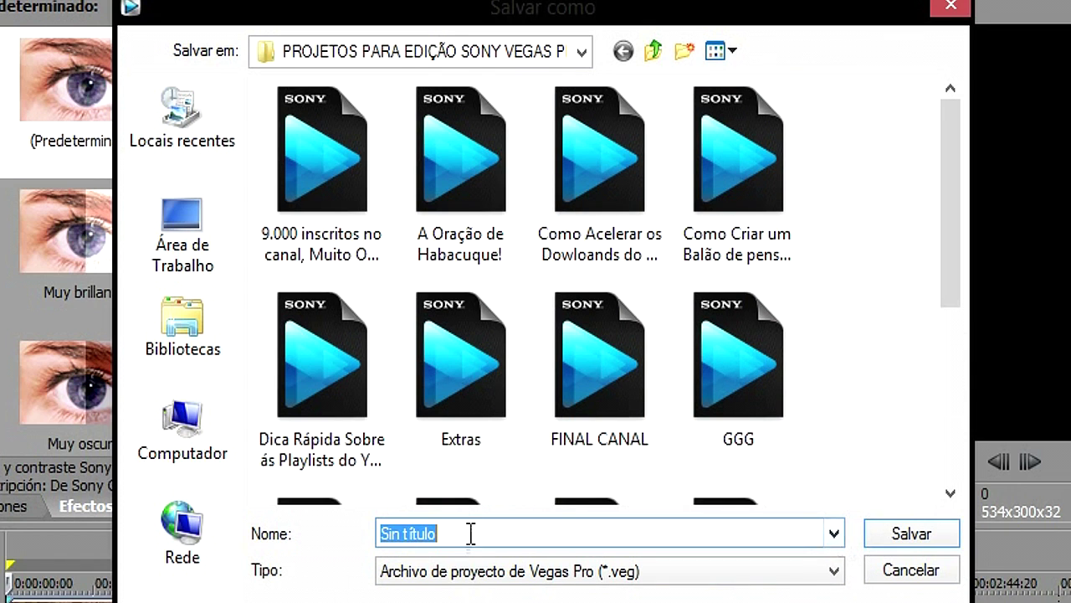
pyautogui.write('teste')
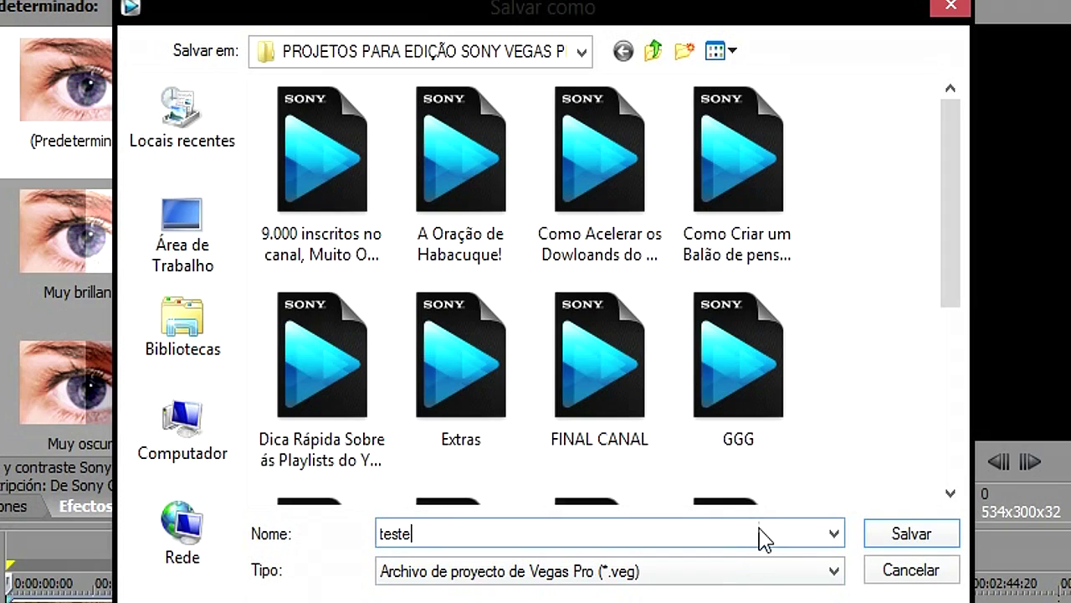
pyautogui.click(933, 536)
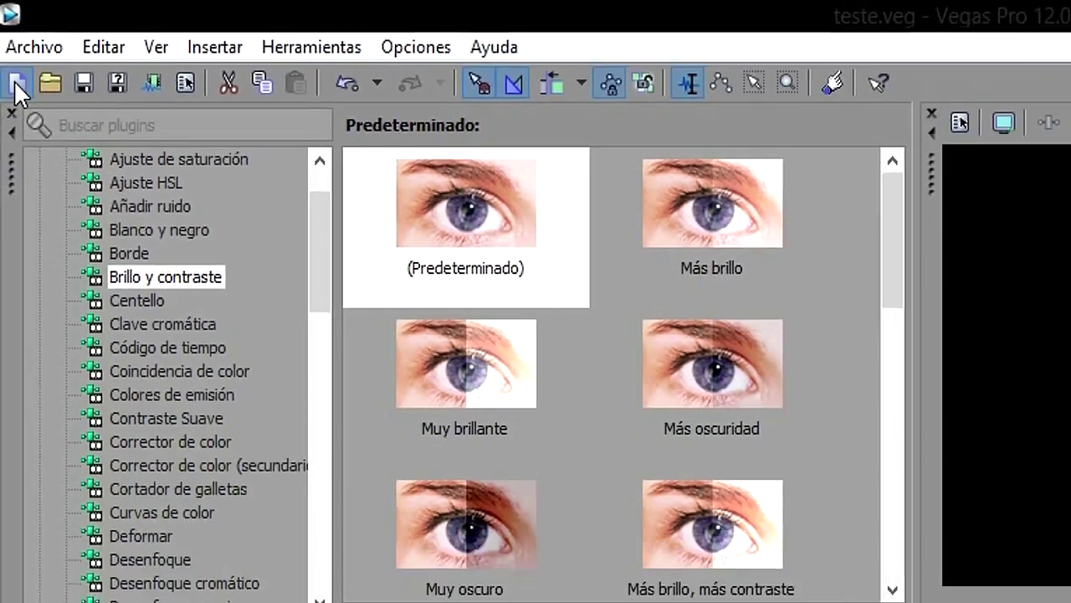
pyautogui.click(31, 163)
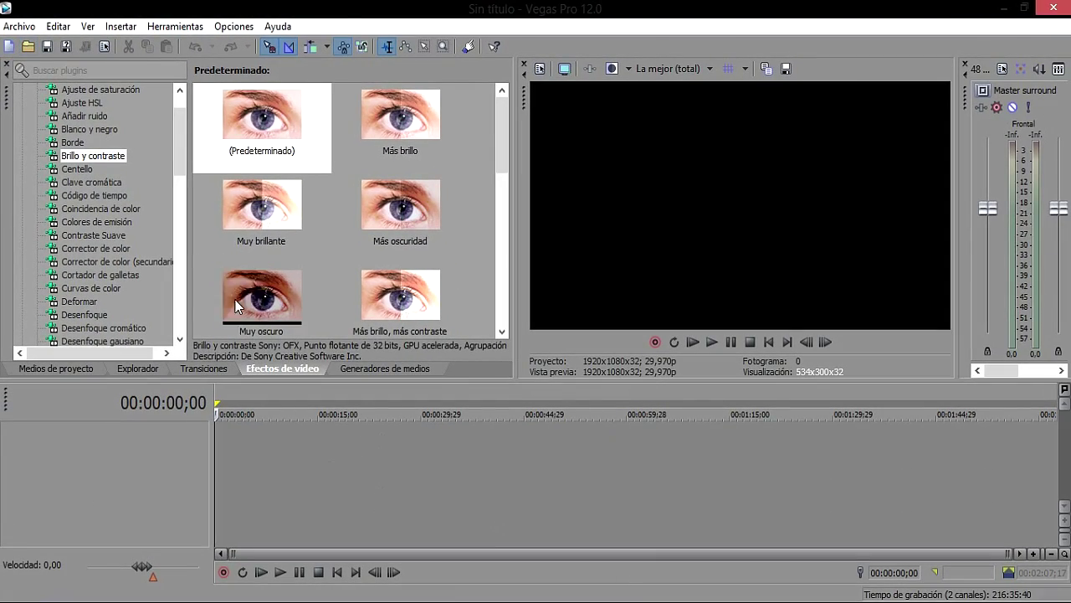
# - Open the saved project teste from the PROJETOS PARA EDIÇÃO SONY VEGAS PRO 11 folder in the Vídeos library
pyautogui.click(29, 48)
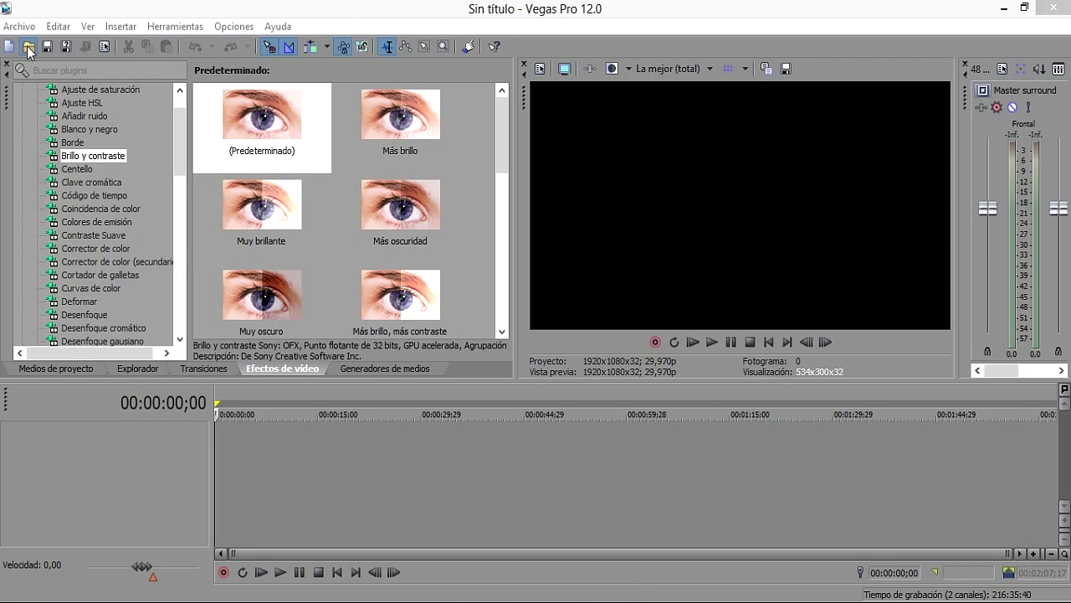
pyautogui.click(29, 49)
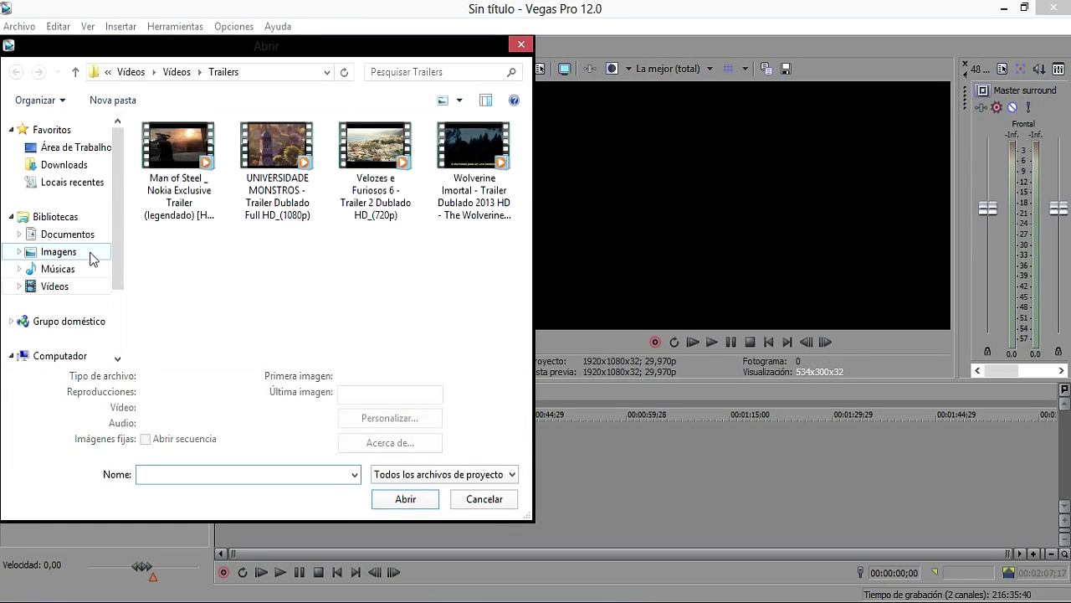
pyautogui.click(85, 286)
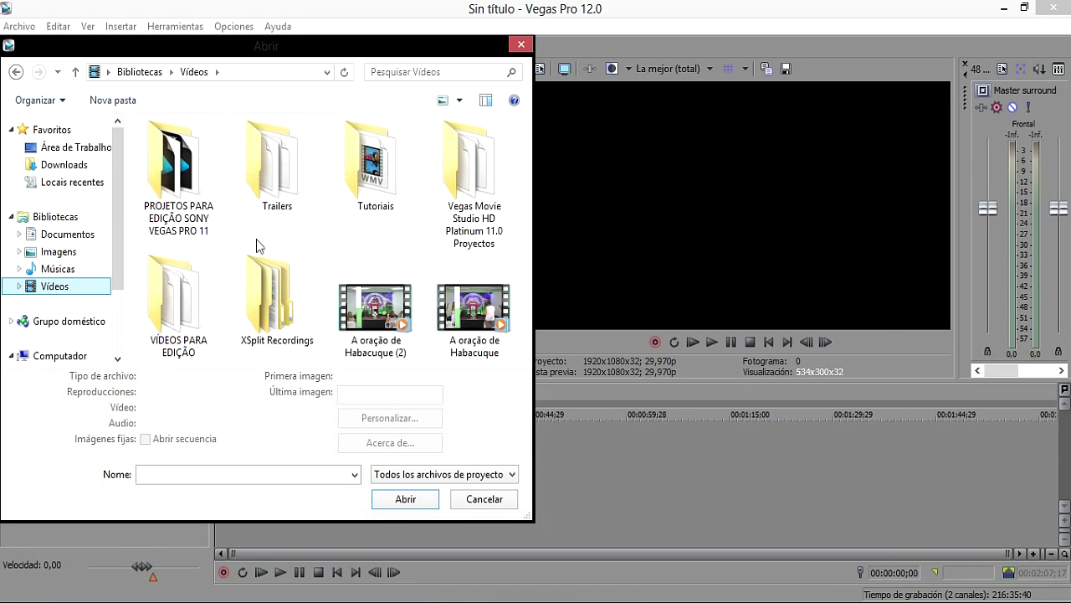
pyautogui.doubleClick(184, 176)
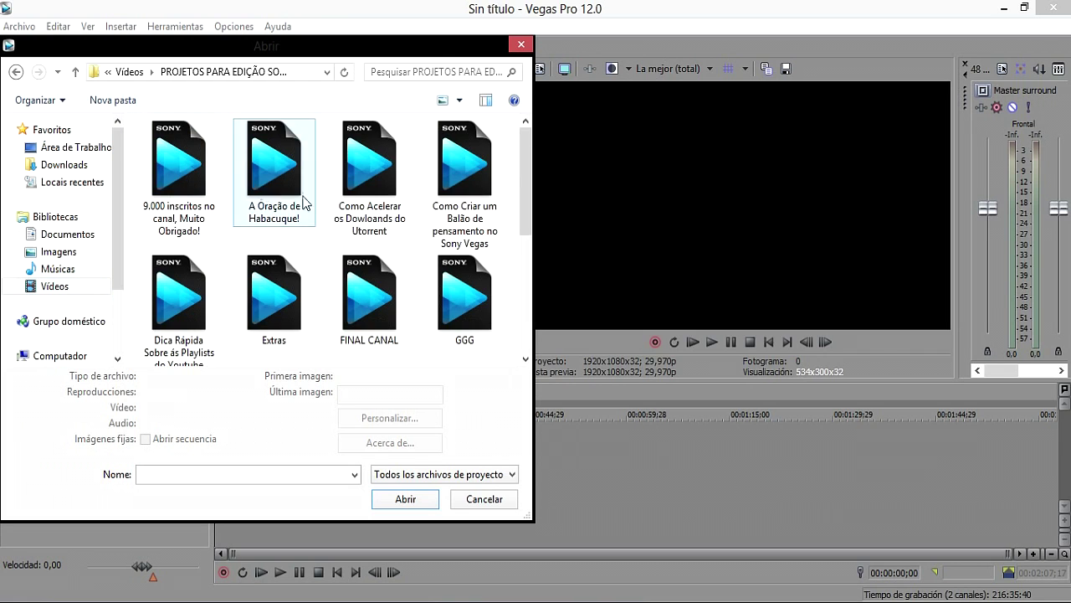
pyautogui.moveTo(527, 184); pyautogui.dragTo(517, 304)
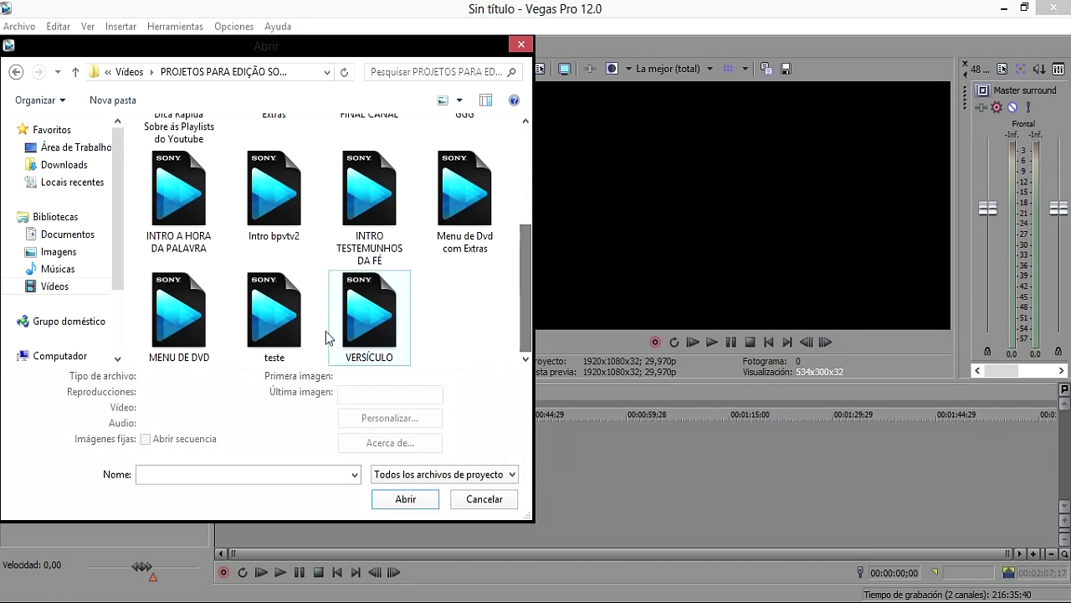
pyautogui.click(276, 338)
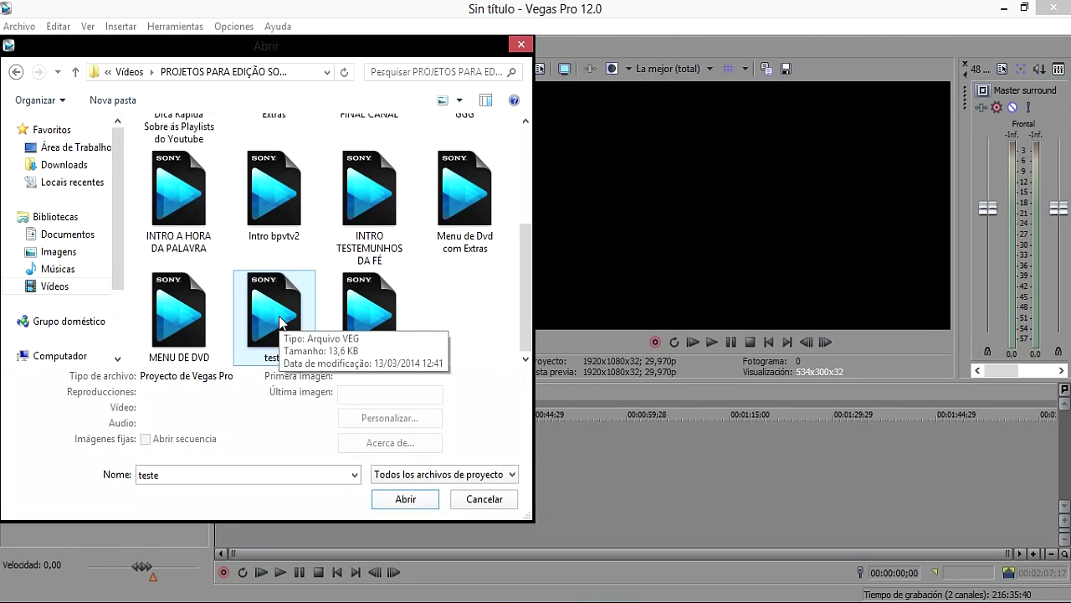
pyautogui.click(413, 498)
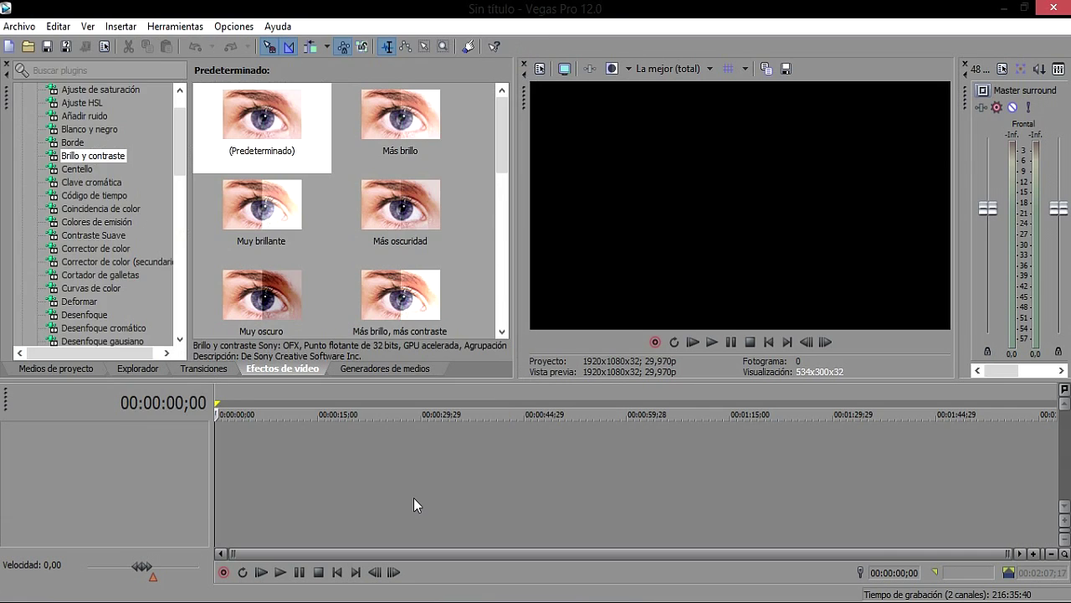
pyautogui.scroll(-1, 396, 480)
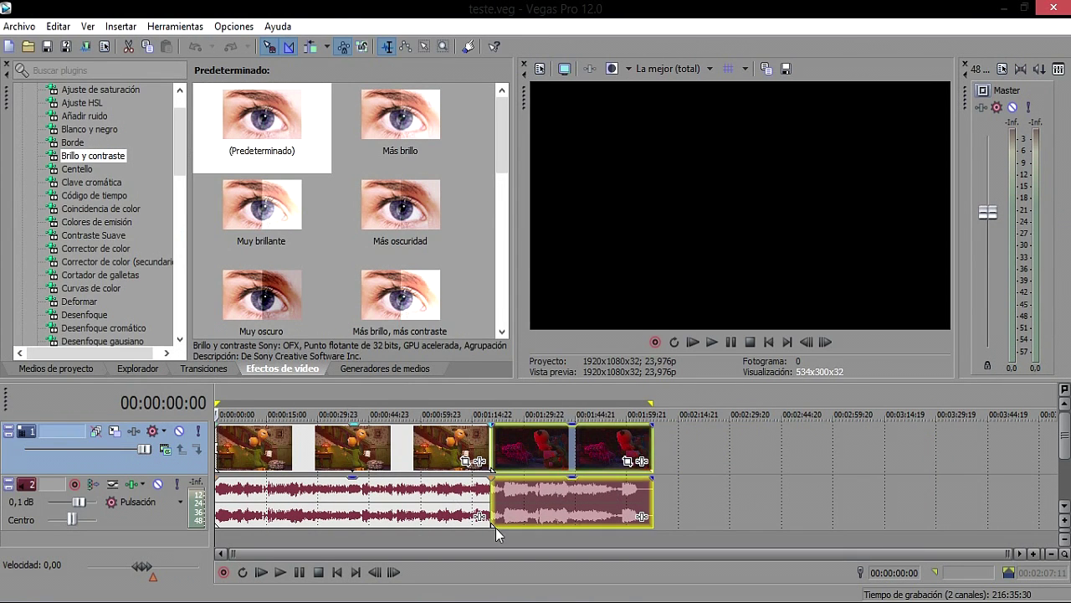
# - Set the time selection to the whole trailer and open the Render As settings
pyautogui.moveTo(556, 456)
pyautogui.mouseDown()
pyautogui.moveTo(607, 456)
pyautogui.moveTo(561, 445)
pyautogui.mouseUp()
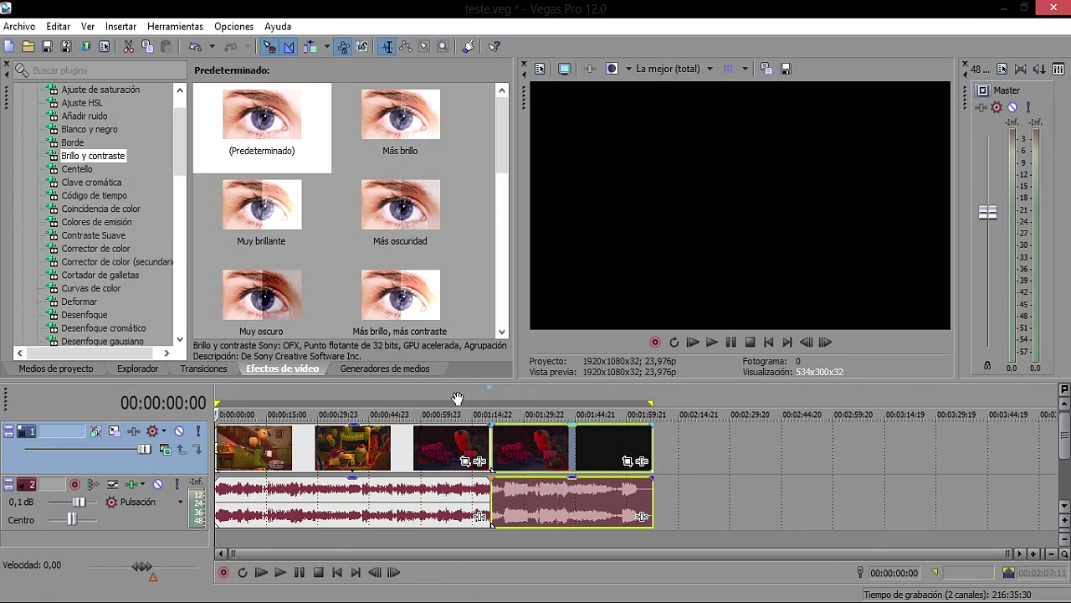
pyautogui.doubleClick(414, 393)
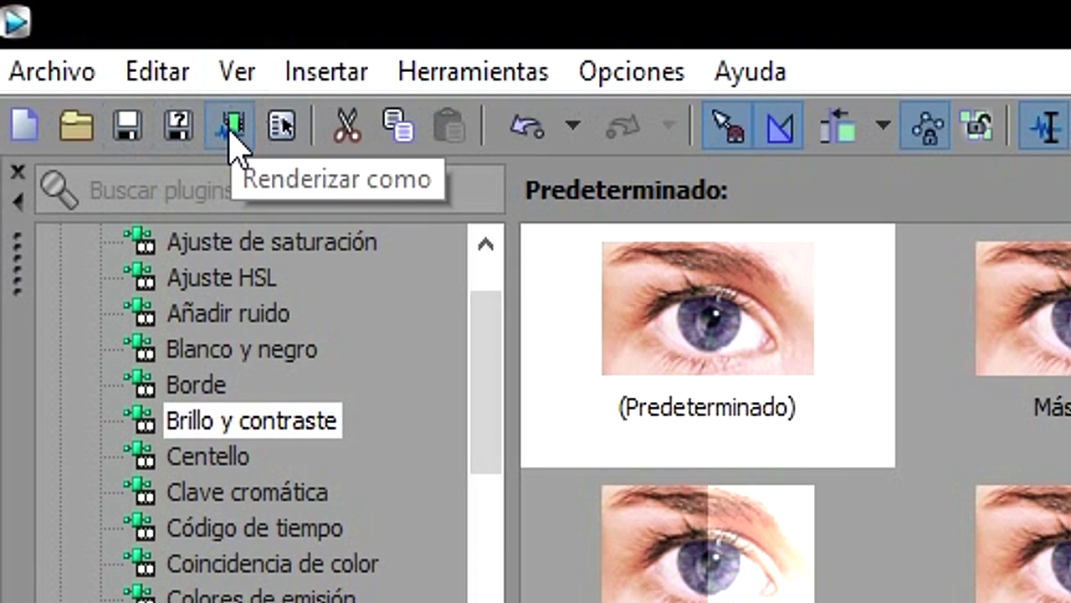
pyautogui.click(237, 132)
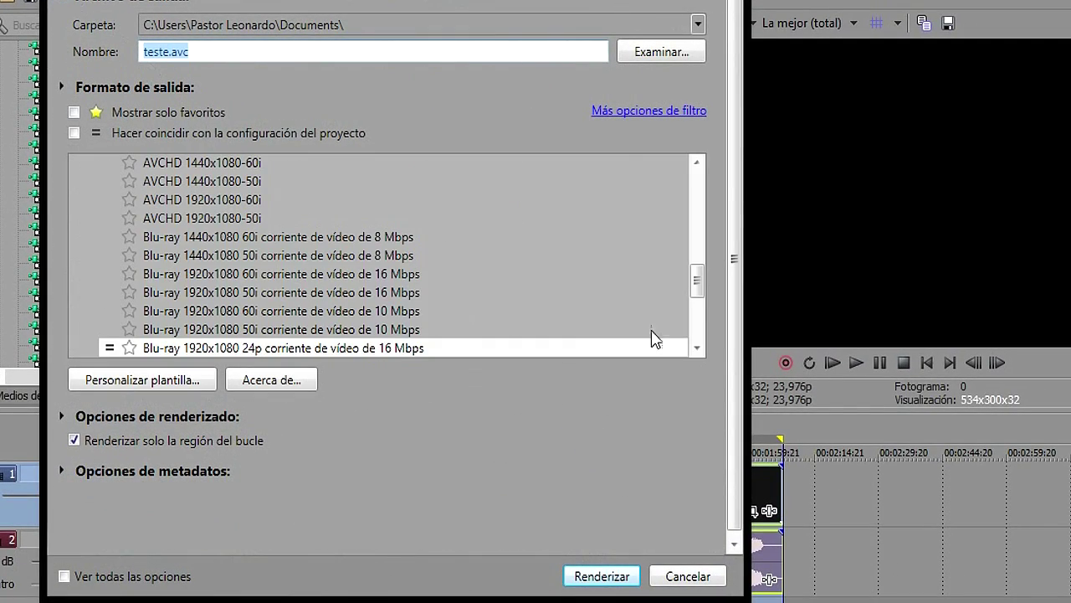
# - Choose the Internet HD 720p template of the MainConcept AVC/AAC (*.mp4;*.avc) format for the render
pyautogui.moveTo(698, 284); pyautogui.dragTo(722, 210)
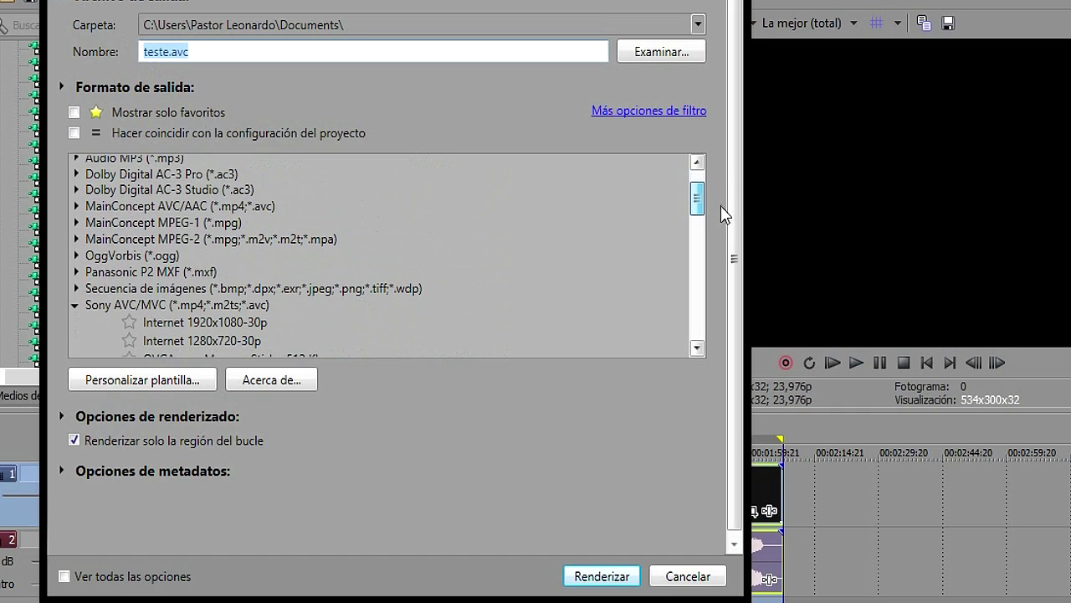
pyautogui.click(75, 305)
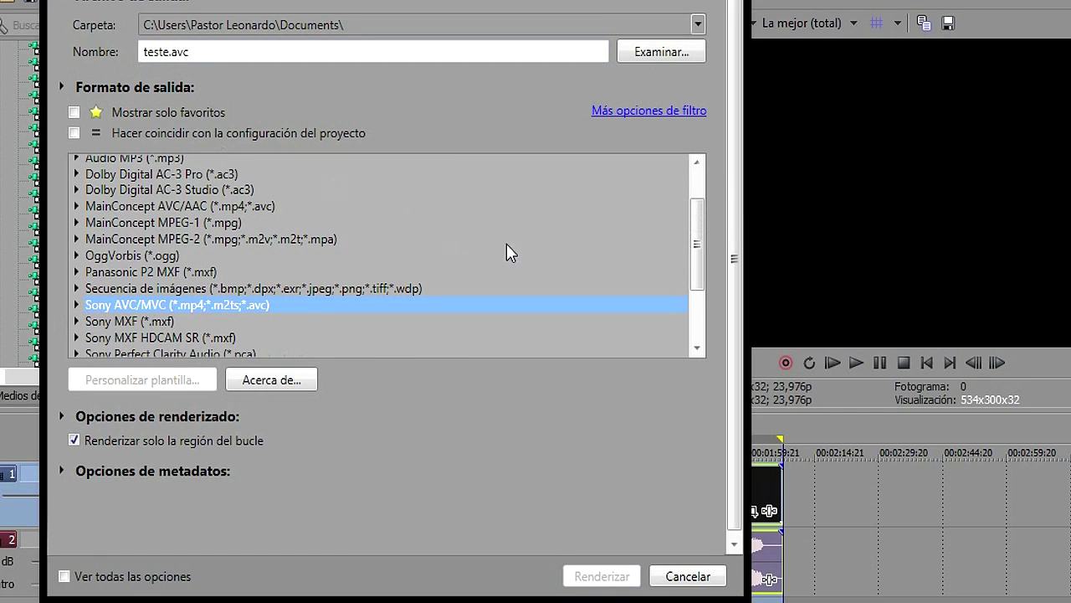
pyautogui.moveTo(699, 228); pyautogui.dragTo(709, 219)
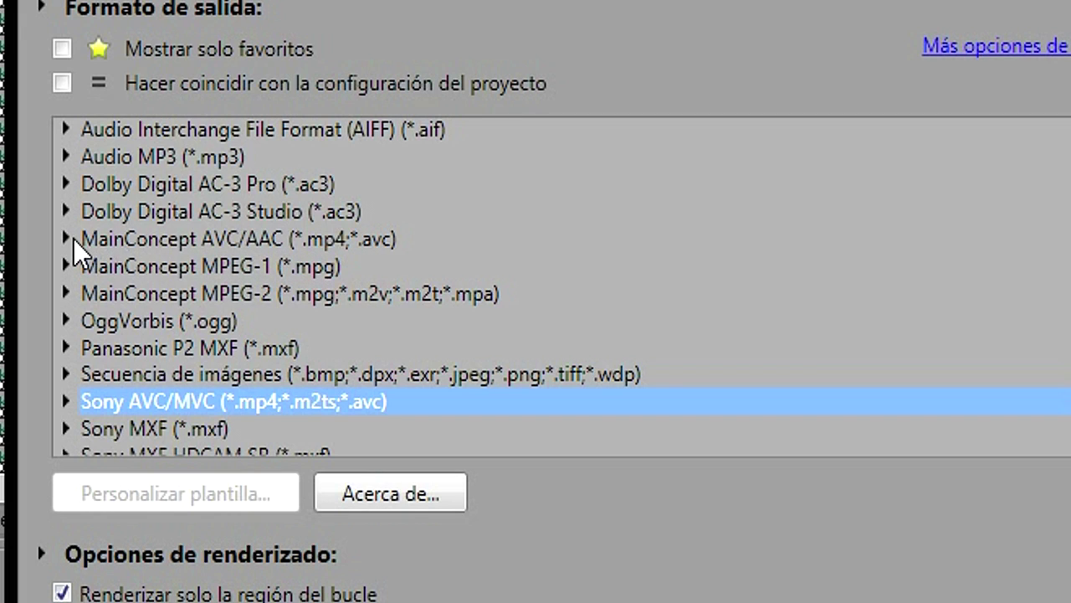
pyautogui.click(134, 237)
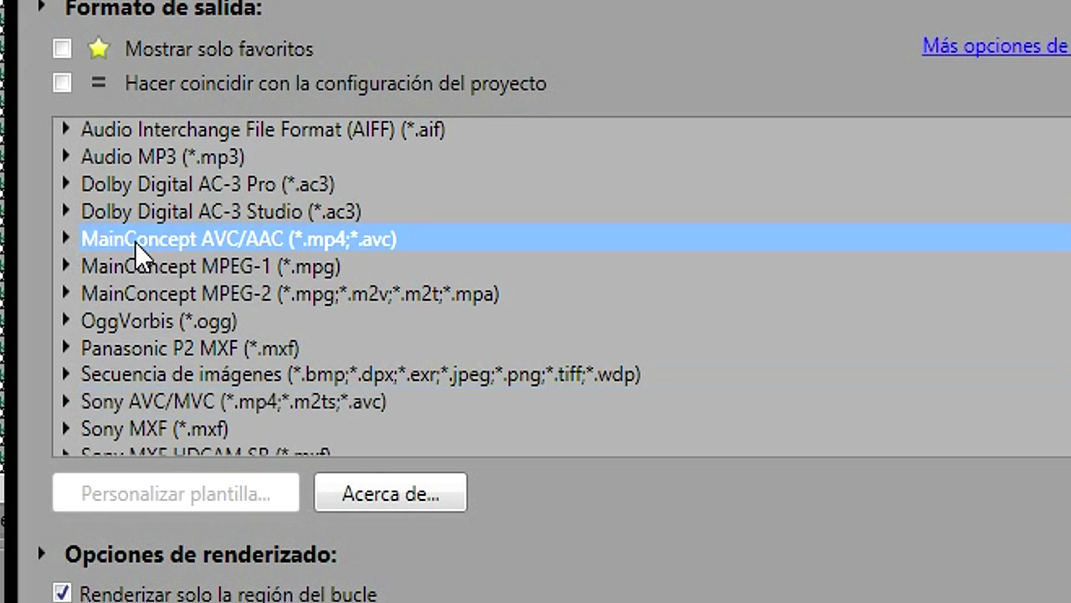
pyautogui.click(66, 239)
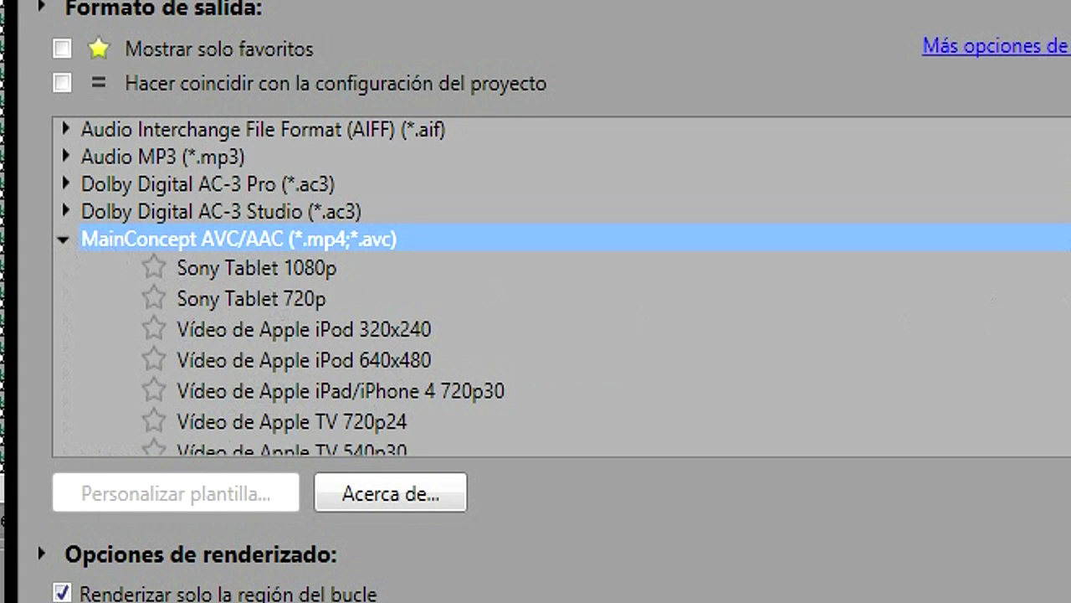
pyautogui.scroll(-3, 1060, 287)
pyautogui.scroll(-1, 351, 287)
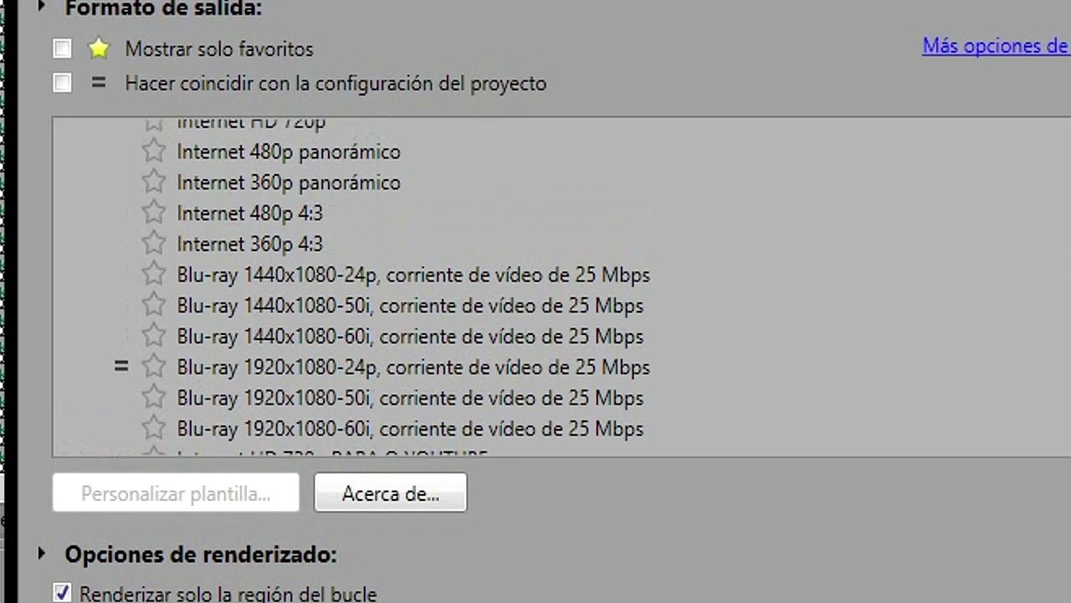
pyautogui.scroll(-2, 352, 287)
pyautogui.scroll(1, 352, 287)
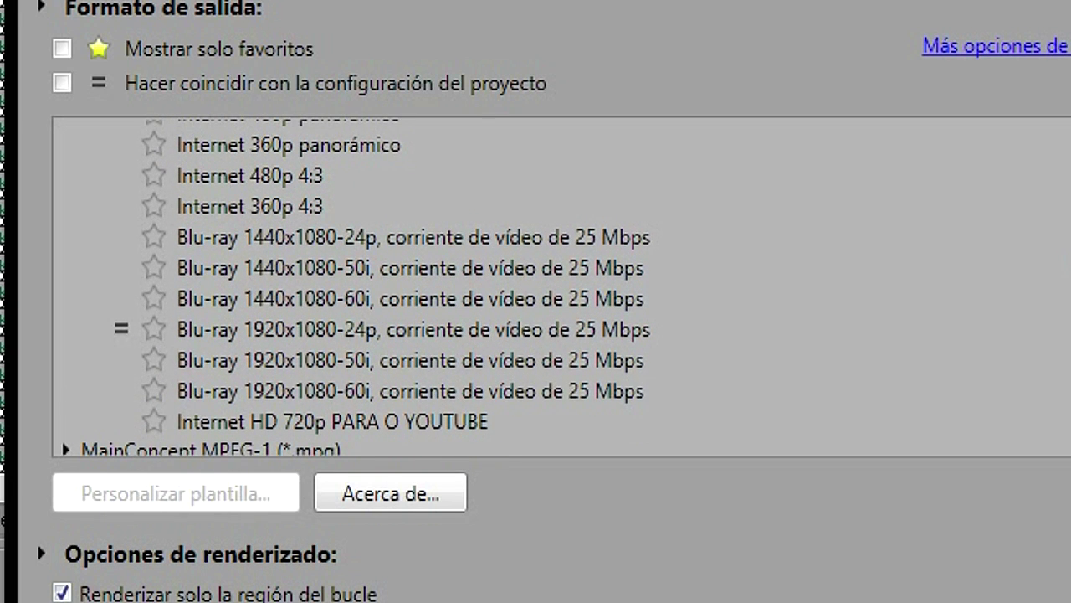
pyautogui.scroll(2, 351, 287)
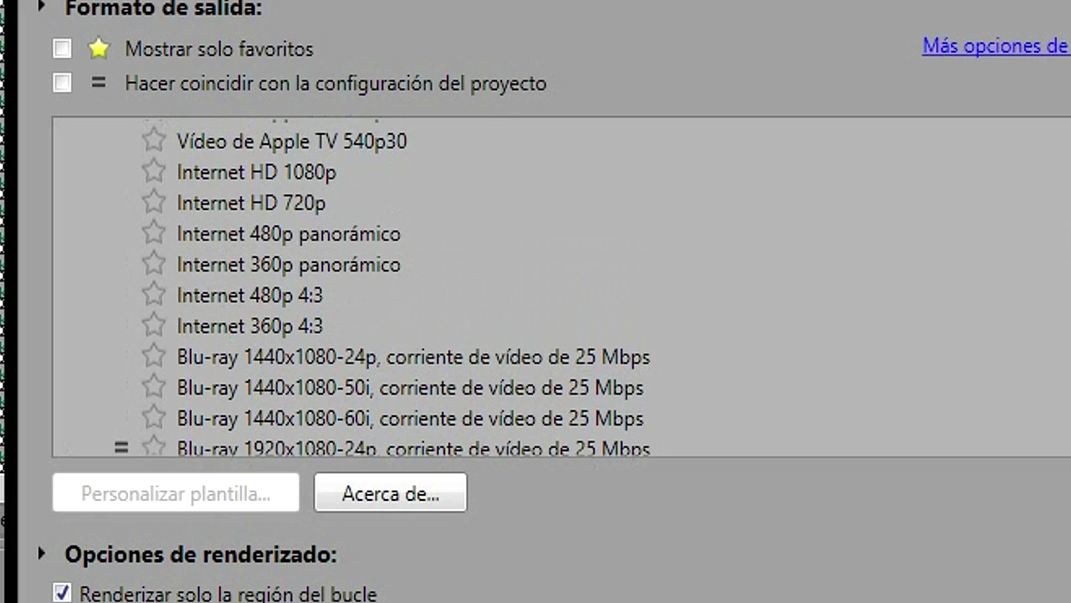
pyautogui.scroll(1, 351, 287)
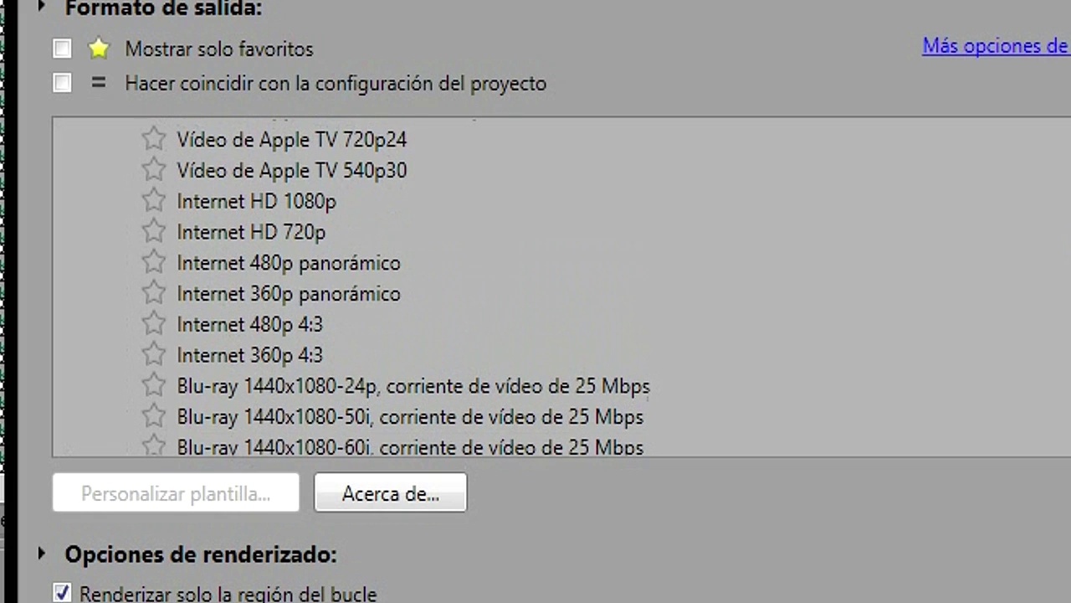
pyautogui.click(312, 242)
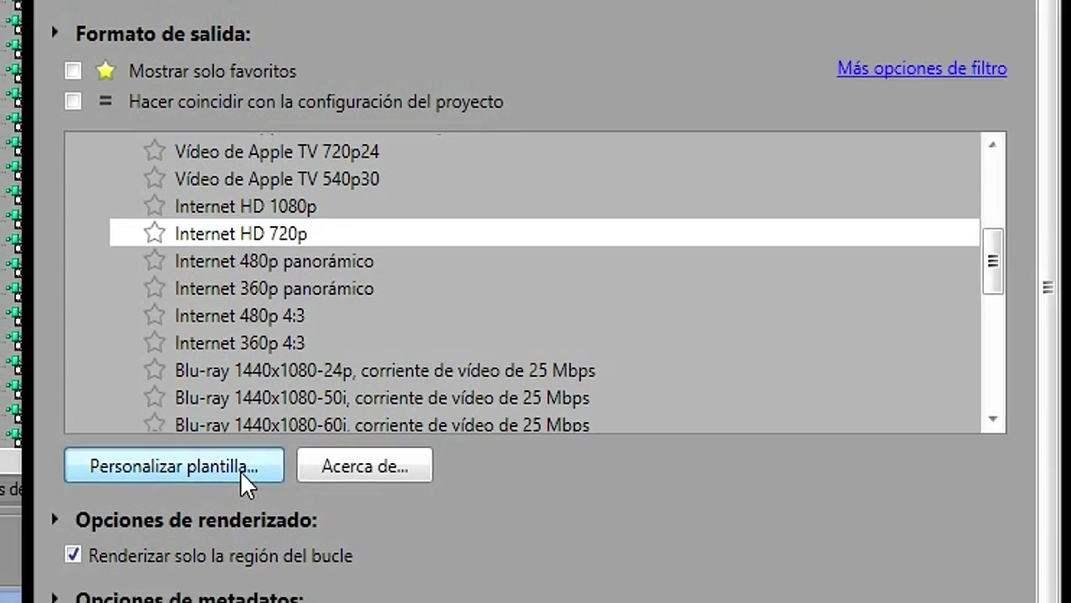
# - Review the custom settings of the Internet HD 720p template without changing them and start rendering teste.mp4
pyautogui.click(255, 498)
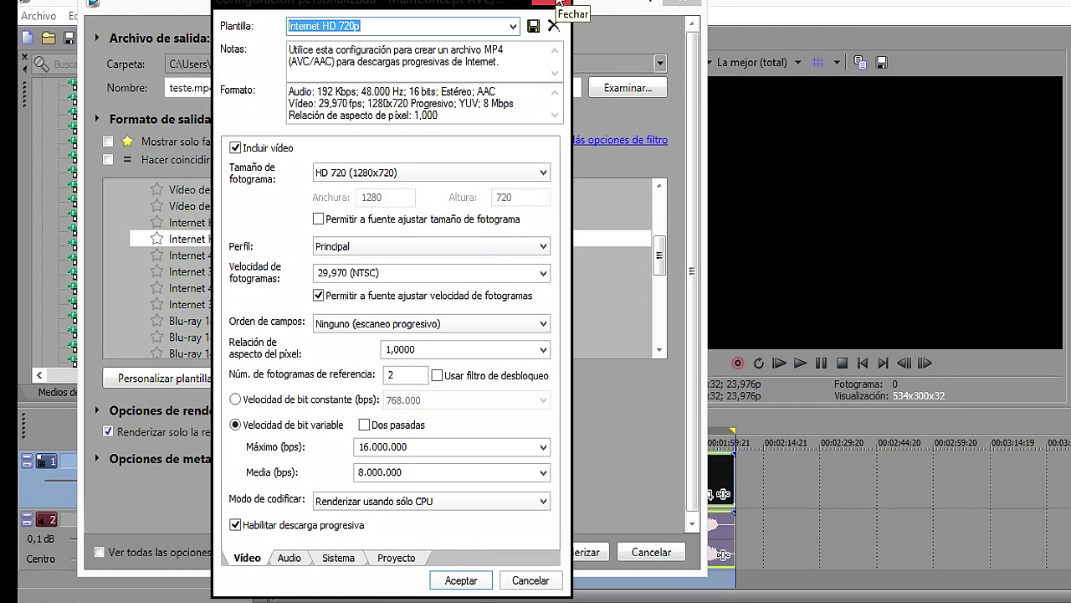
pyautogui.click(557, 4)
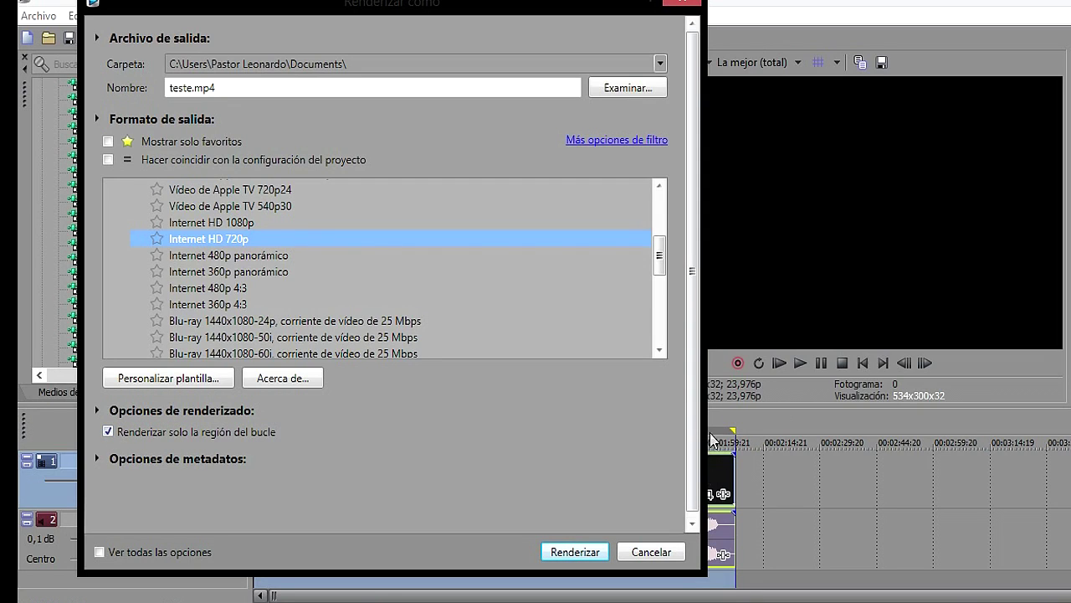
pyautogui.click(579, 552)
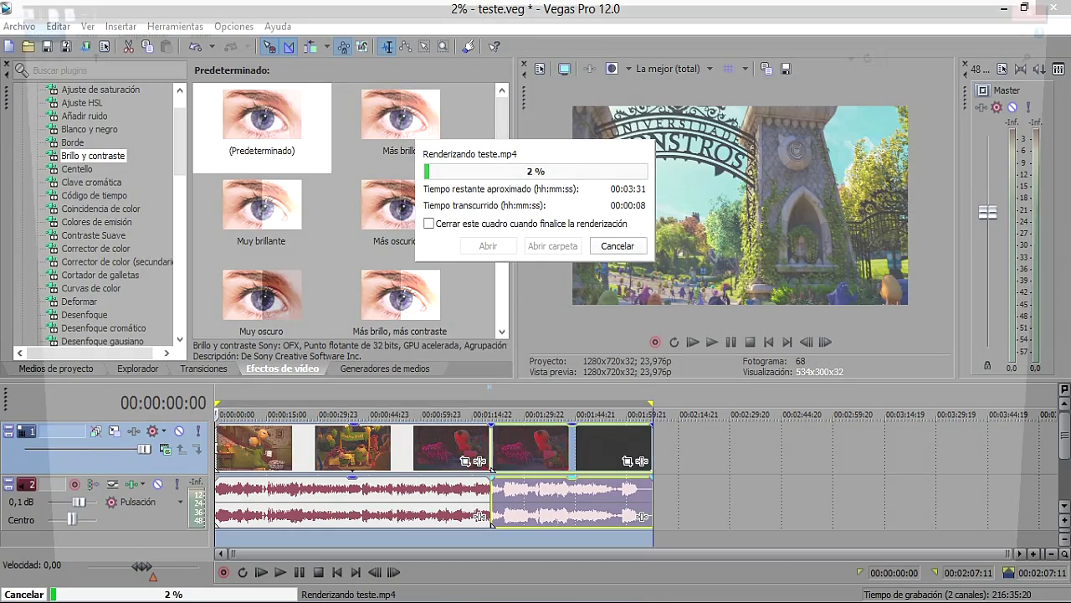
# - Look into the Tutoriais folder of the Vídeos library in File Explorer, close it and cancel the rendering of teste.mp4
pyautogui.click(167, 594)
pyautogui.doubleClick(806, 109)
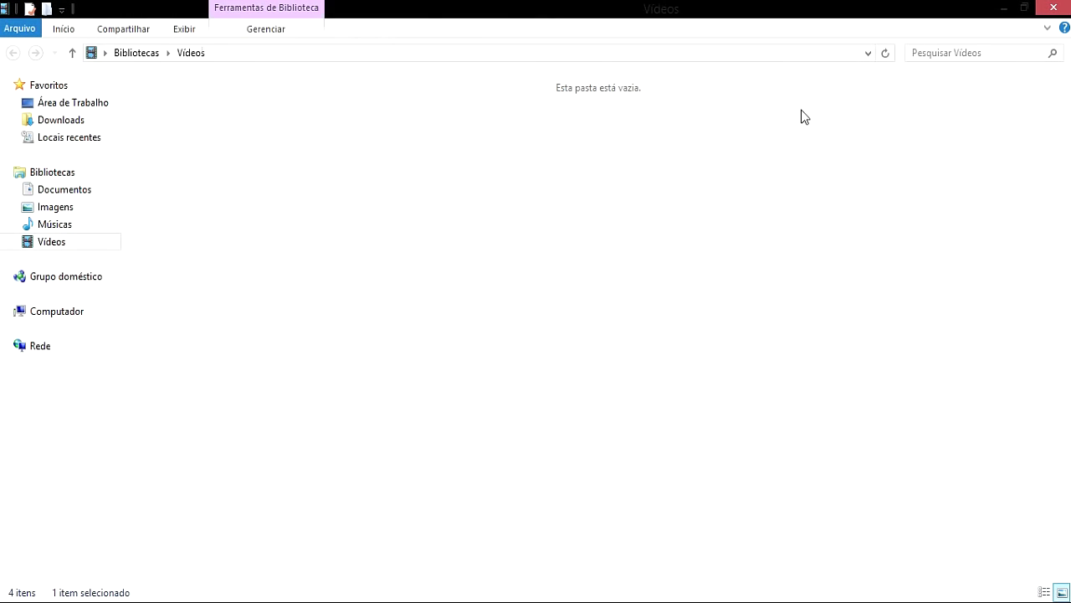
pyautogui.doubleClick(352, 153)
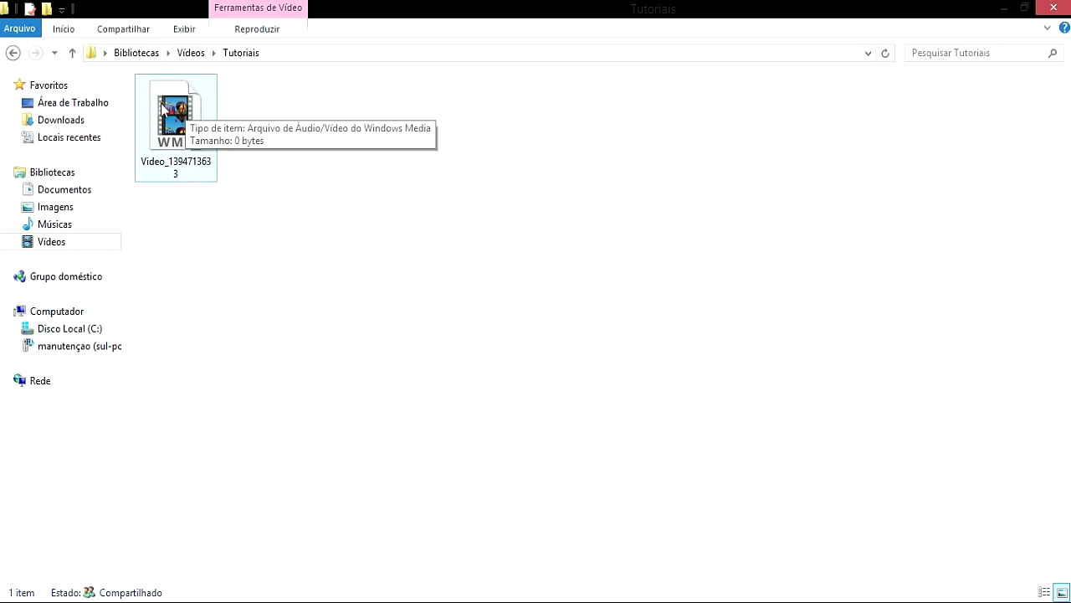
pyautogui.click(1052, 9)
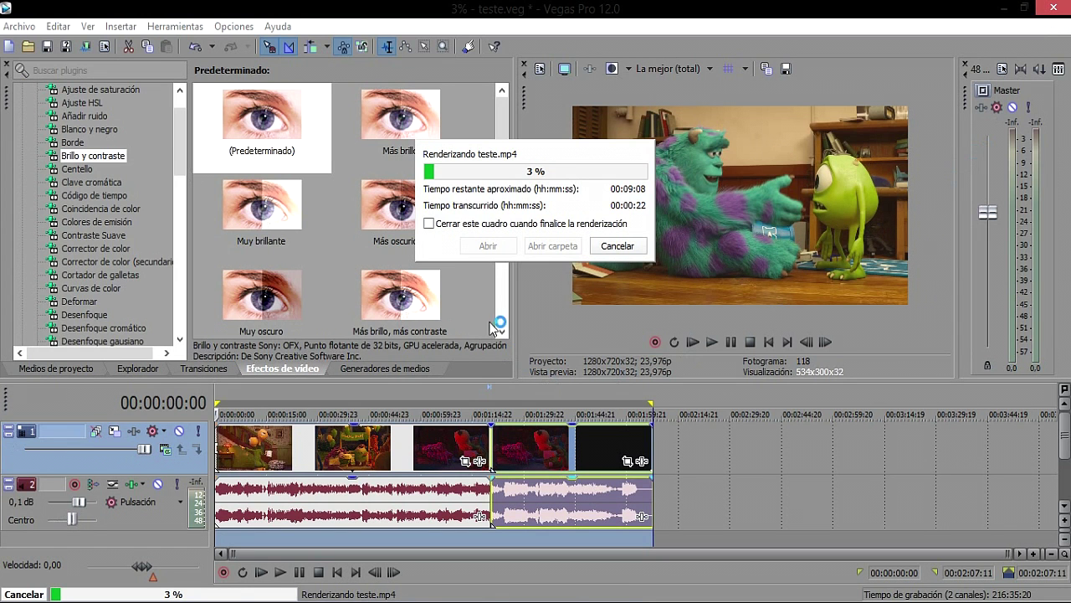
pyautogui.click(625, 246)
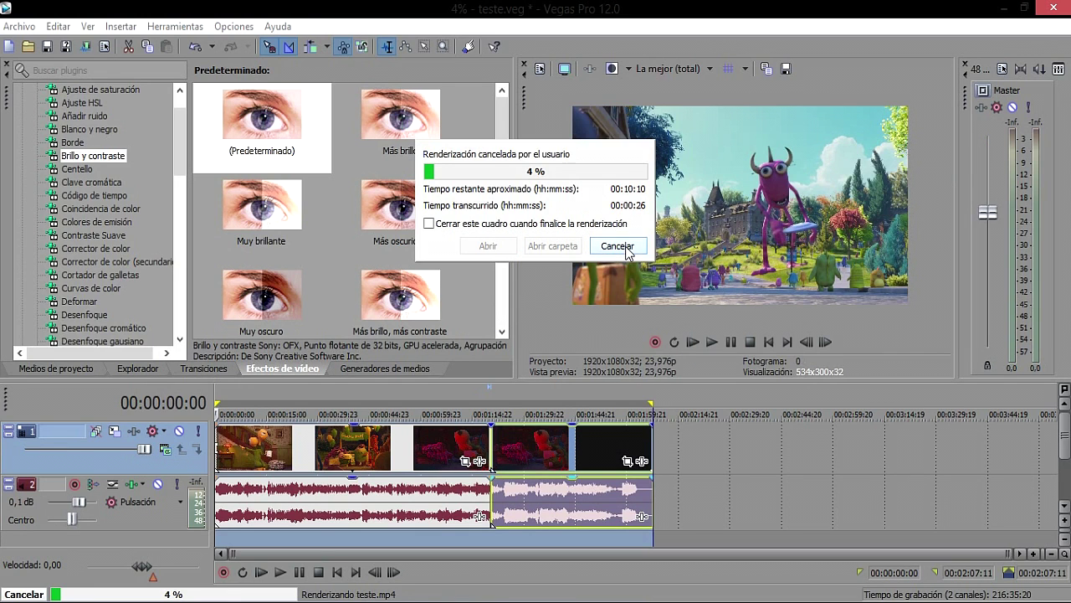